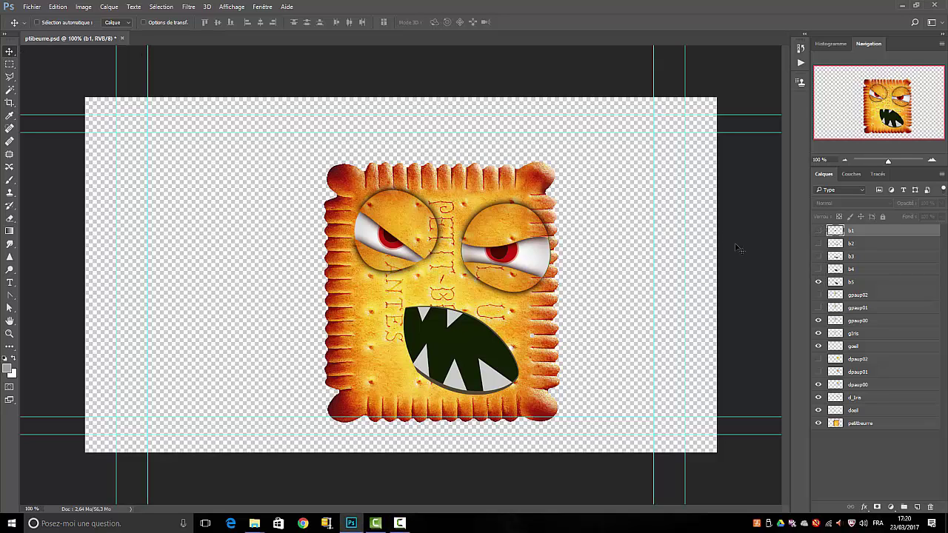
- Switch the visible mouth layer from b5 through b4, b3 and b2, leaving only the closed mouth b1 displayed
left_click(818, 269)
left_click(819, 285)
left_click(819, 258)
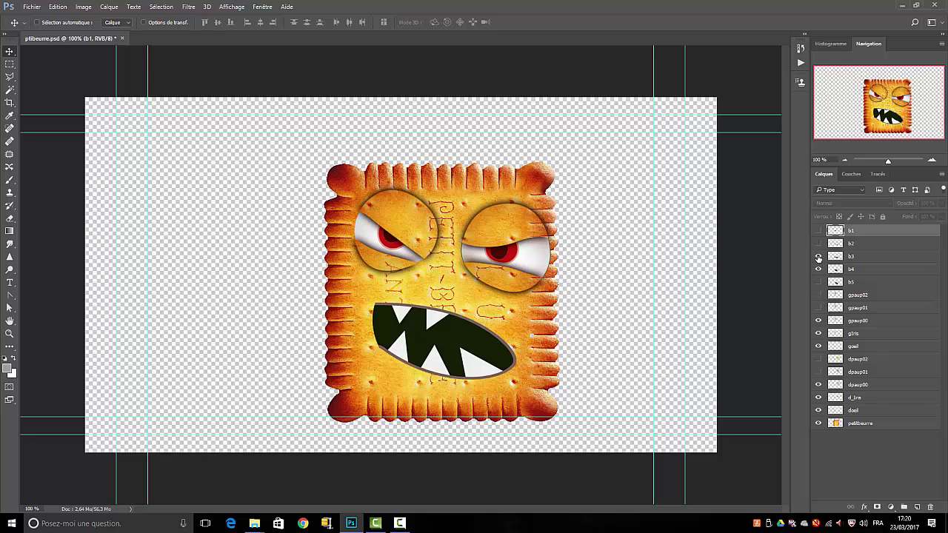
left_click(818, 269)
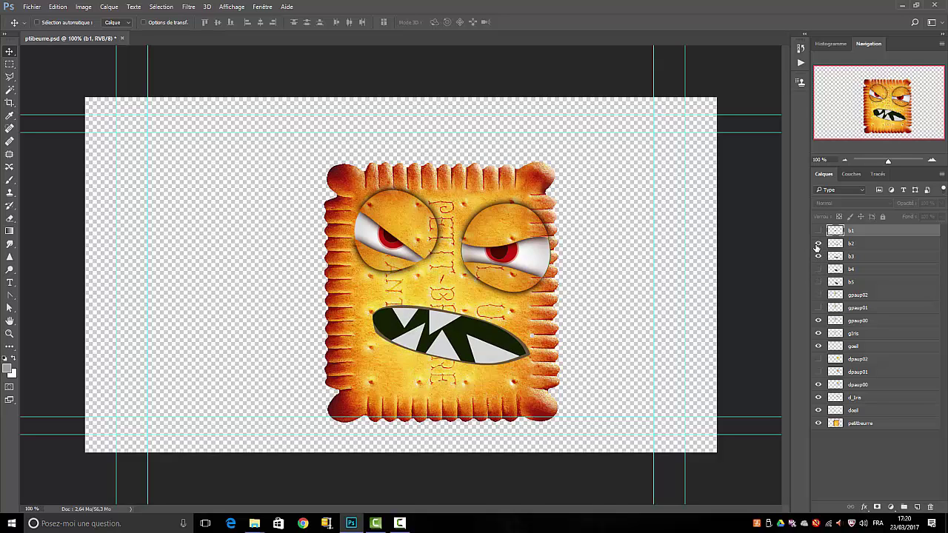
left_click(818, 256)
left_click(819, 244)
left_click(818, 243)
left_click(819, 231)
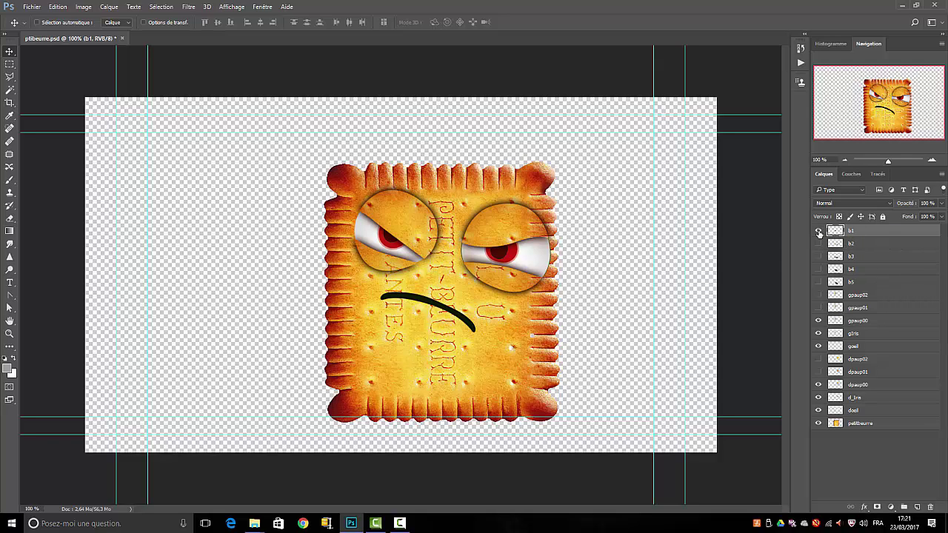
- Preview the gpaup02 and gpaup01 eyelid positions by toggling their visibility, and restore gpaup00 as the displayed eyelid
left_click(818, 295)
left_click(818, 296)
left_click(818, 297)
left_click(819, 296)
left_click(818, 323)
left_click(818, 308)
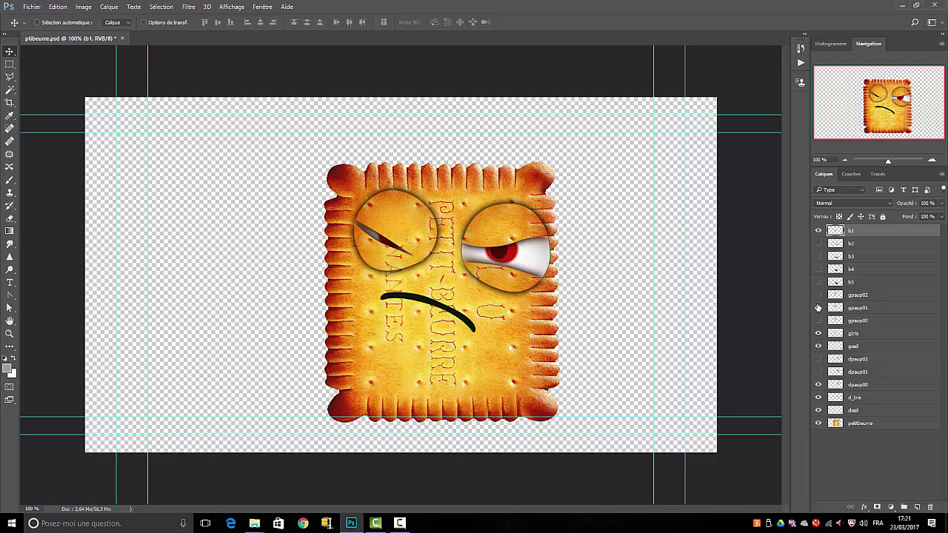
left_click(818, 294)
left_click(819, 307)
left_click(818, 295)
left_click(818, 320)
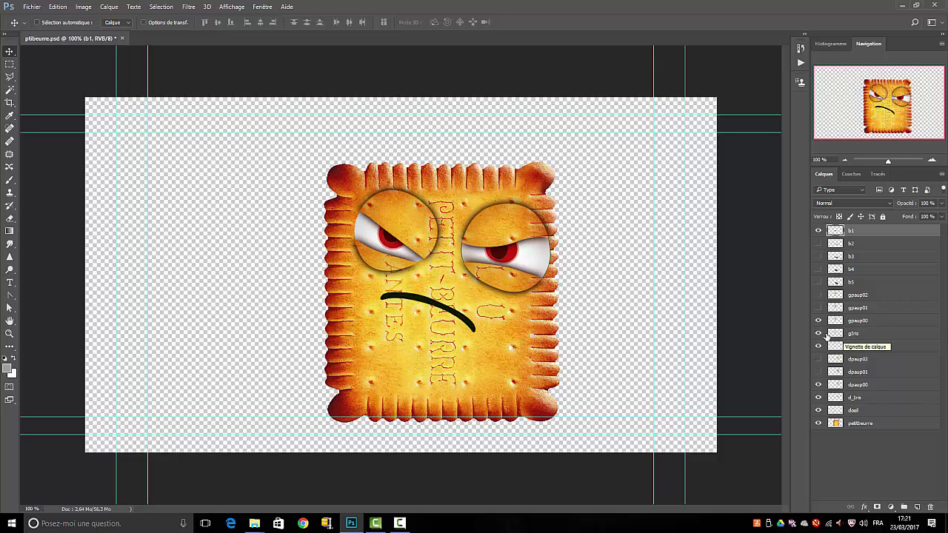
- Hide the gpaup00 eyelid and toggle gIris and goeil to examine the eye layers beneath it
left_click(818, 320)
left_click(818, 333)
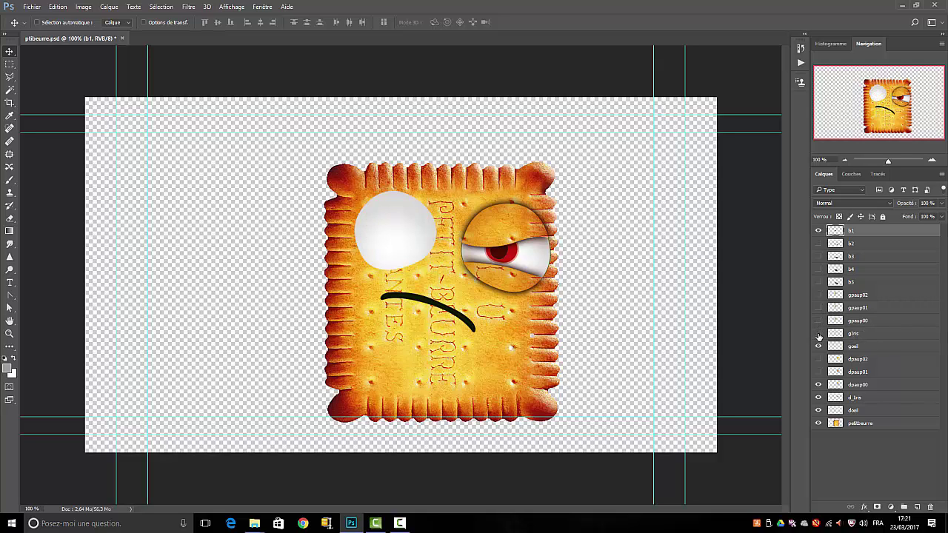
left_click(819, 334)
left_click(818, 346)
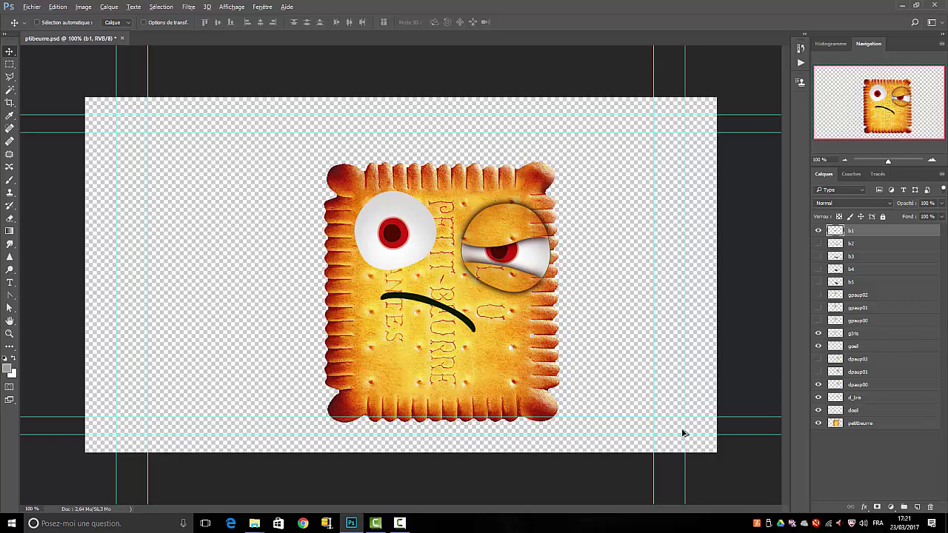
- Try moving the iris with the gIris layer clipped to goeil, and release the clipping mask
left_click_drag(839, 348, 877, 336)
left_click(877, 336, "alt")
left_click(879, 335)
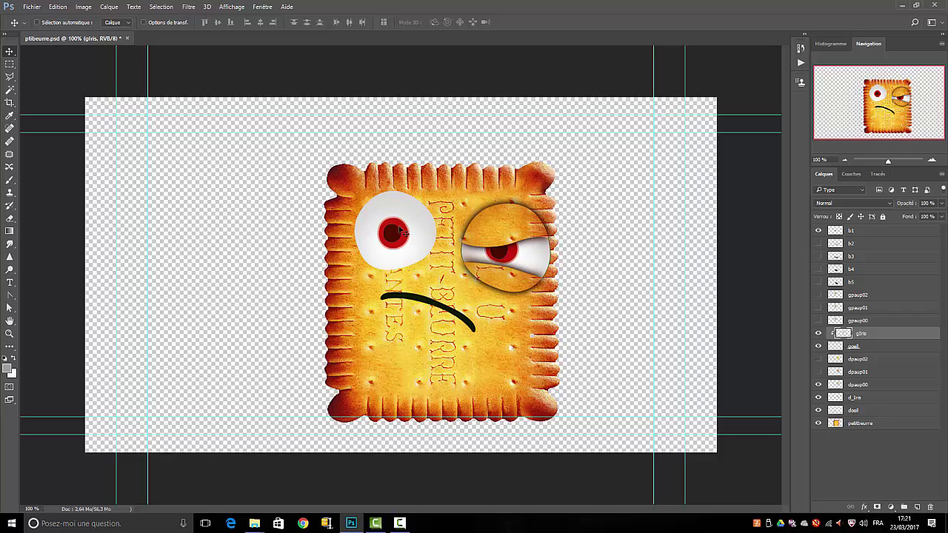
mouse_move(401, 231)
left_mouse_down()
mouse_move(334, 229)
mouse_move(411, 246)
mouse_move(417, 267)
mouse_move(431, 220)
mouse_move(410, 217)
mouse_move(394, 194)
mouse_move(400, 226)
mouse_move(357, 236)
mouse_move(386, 278)
mouse_move(399, 247)
left_mouse_up()
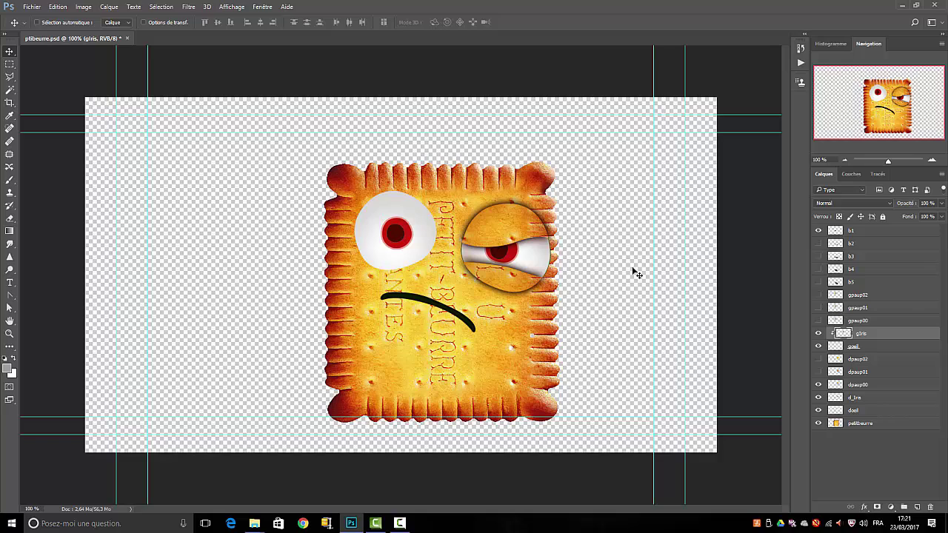
left_click(873, 335, "alt")
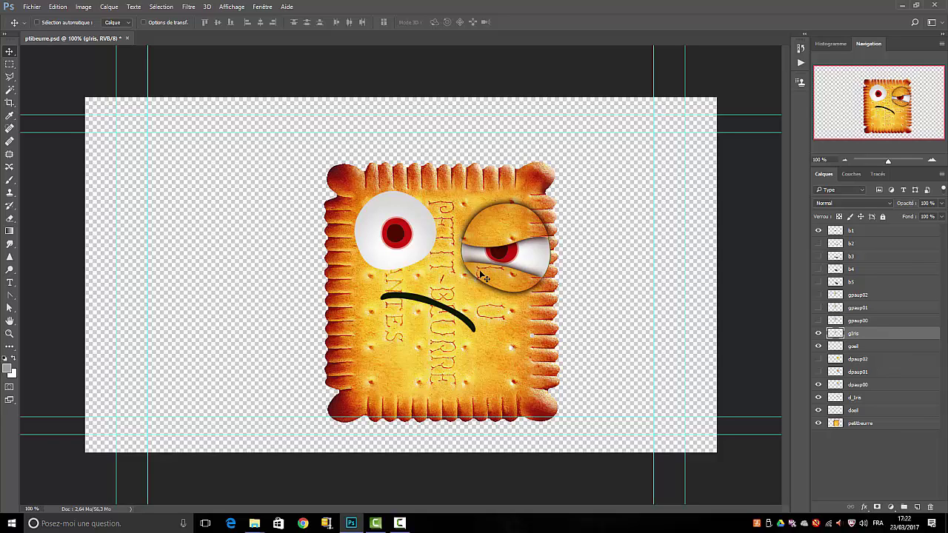
- Show the gpaup00 eyelid again and preview the closed dpaup02 eyelid on the other eye
left_click(818, 320)
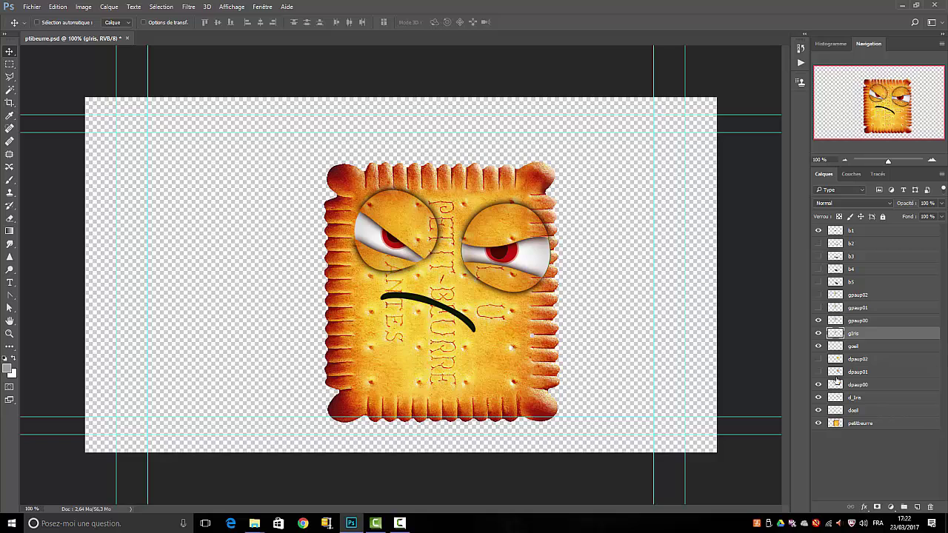
left_click(818, 359)
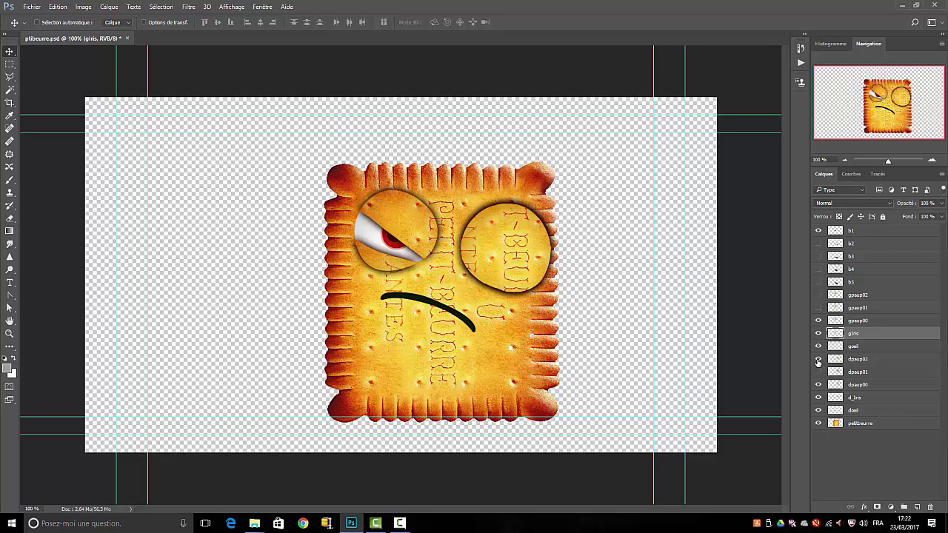
left_click(818, 359)
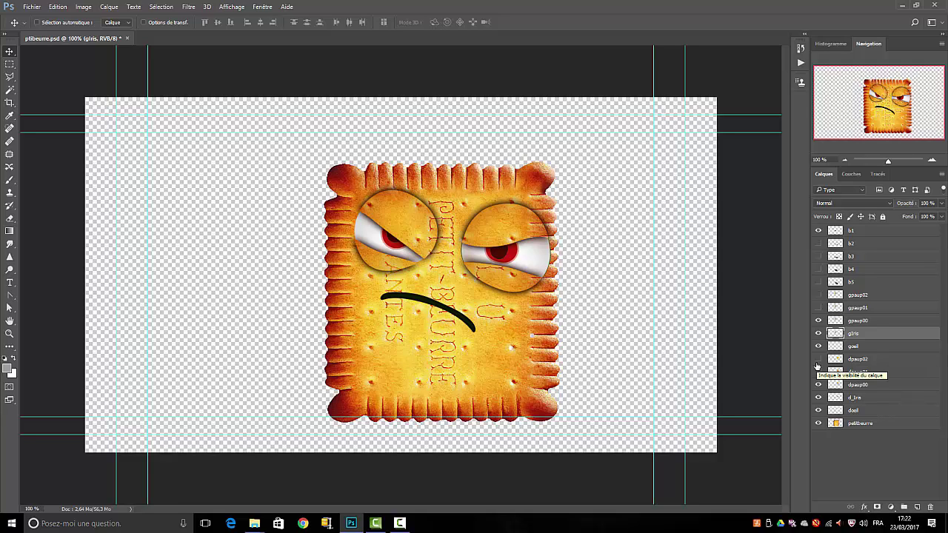
- Replace the visible gpaup00 eyelid with gpaup01 and check the petitbeurre layer by toggling its visibility
left_click(819, 320)
left_click(820, 308)
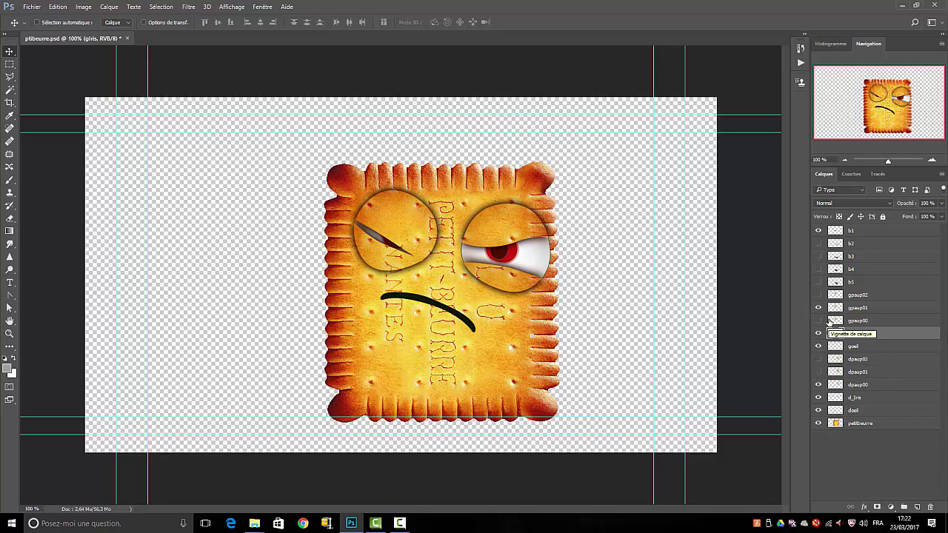
left_click(819, 386)
left_click(819, 424)
left_click(819, 423)
- Quit Photoshop, saving the changes to ptibeurre.psd
left_click(33, 9)
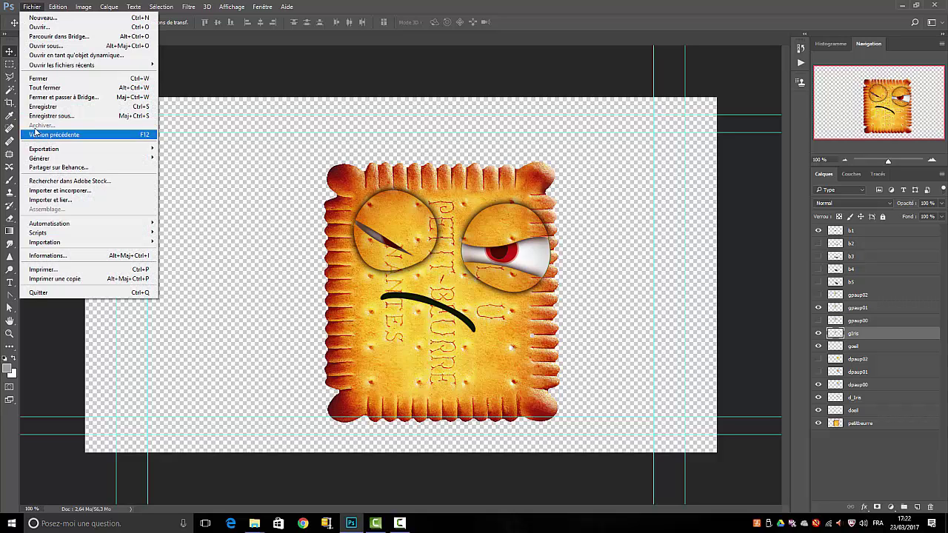
left_click(41, 292)
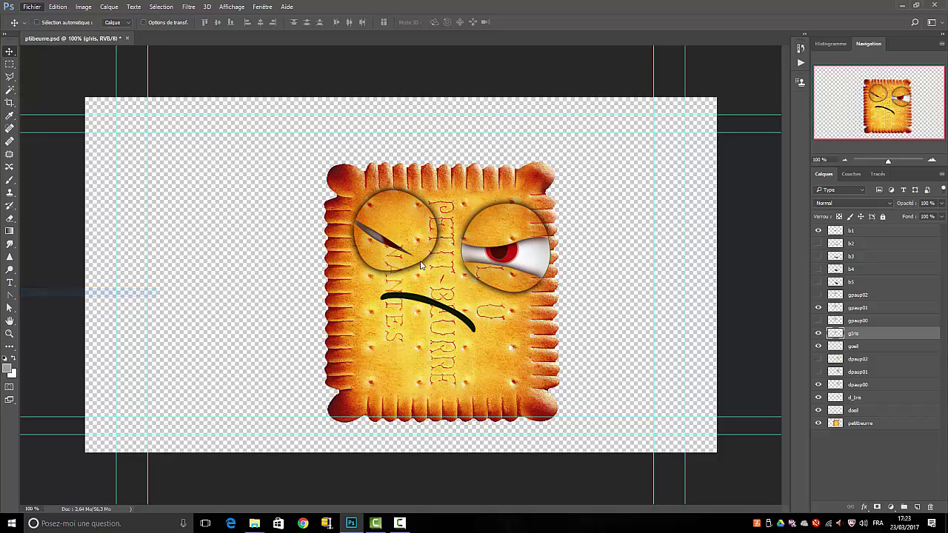
left_click(422, 198)
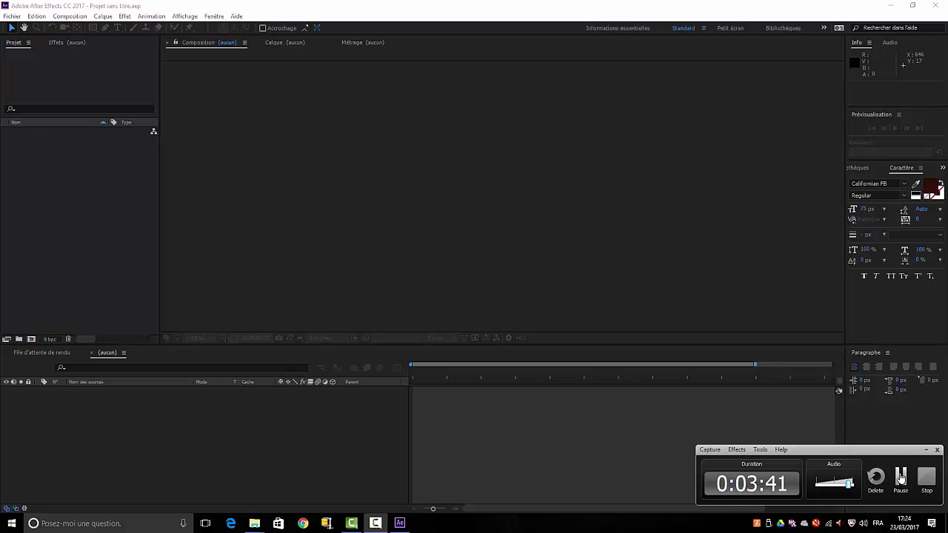
left_click(899, 472)
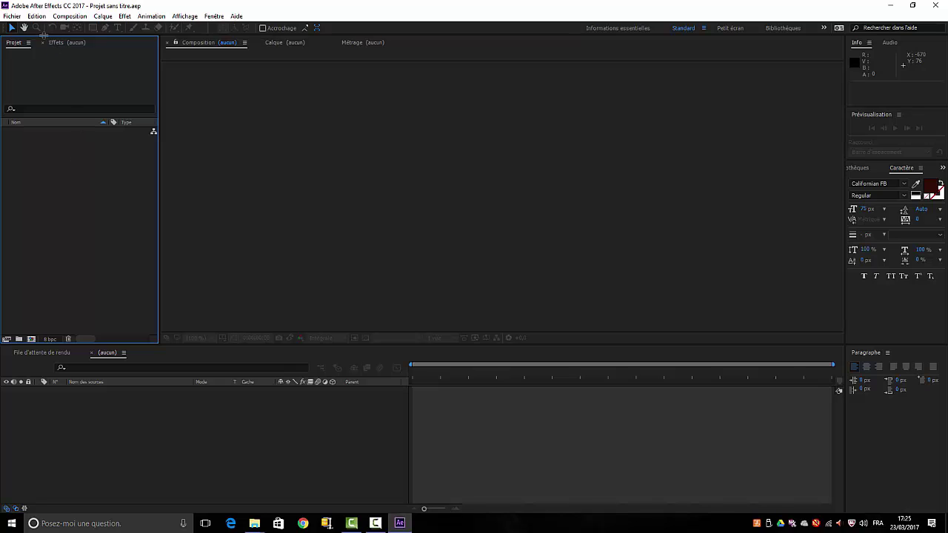
- Import ptibeurre.psd as "Composition – Conserver les tailles de calque" with editable layer styles
double_click(81, 231)
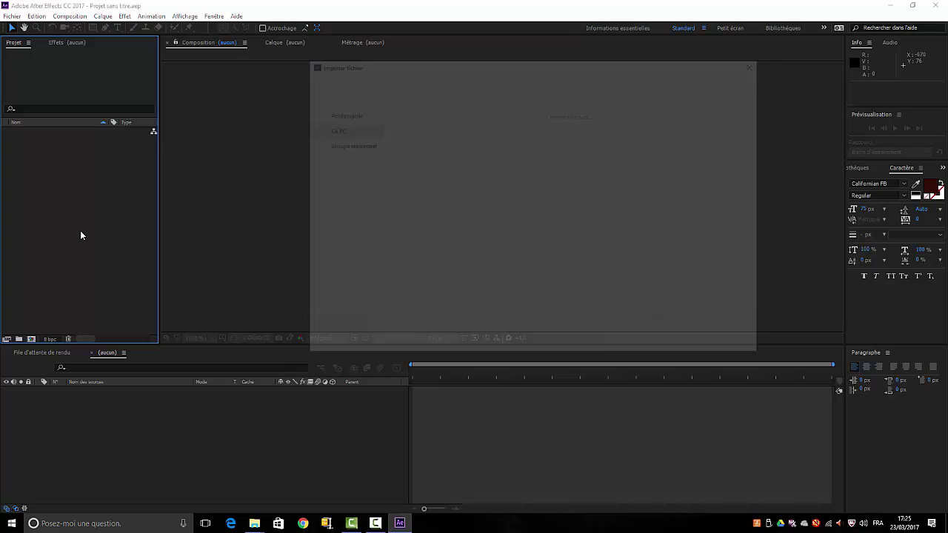
left_click(477, 196)
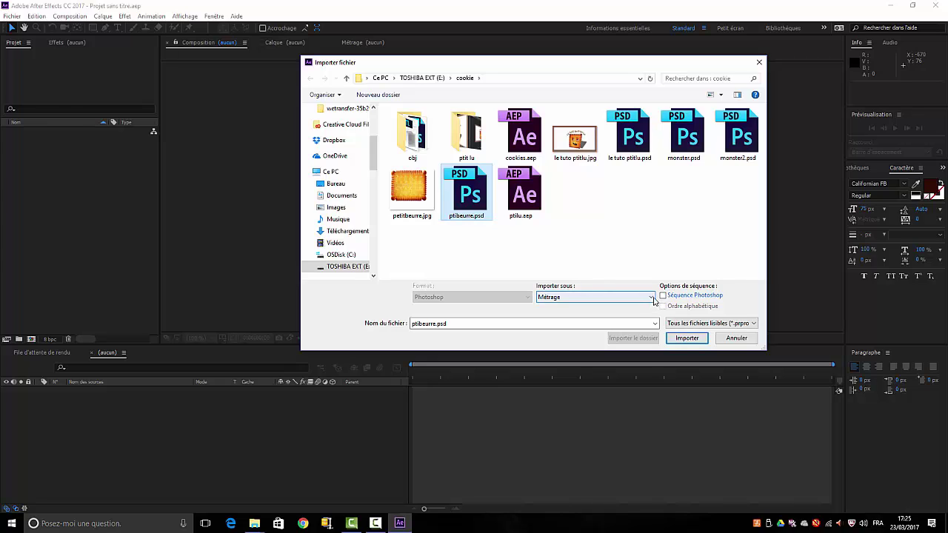
left_click(651, 301)
left_click(595, 315)
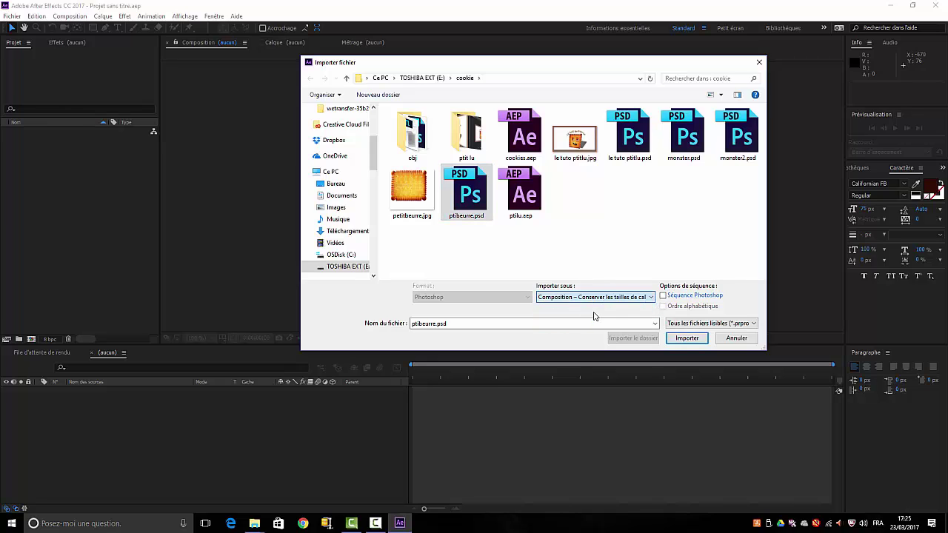
left_click(690, 340)
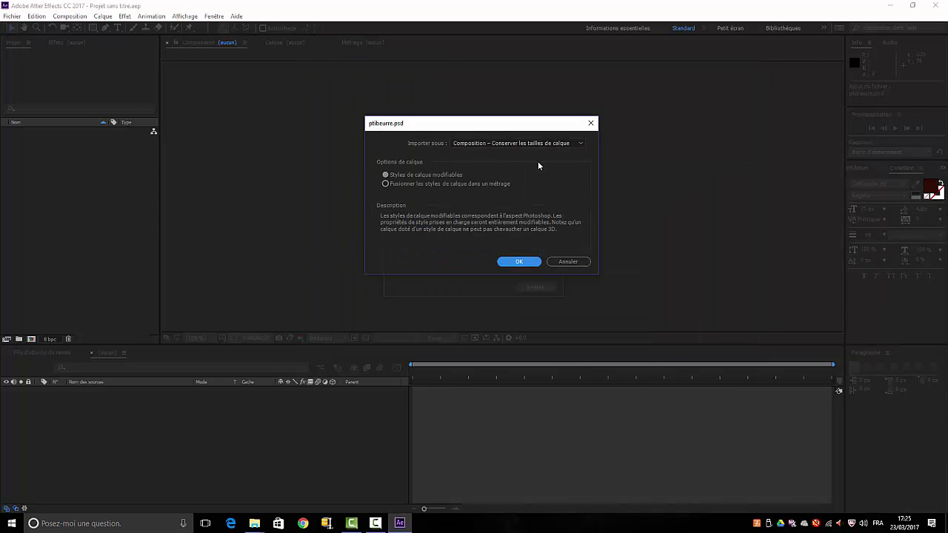
left_click(518, 261)
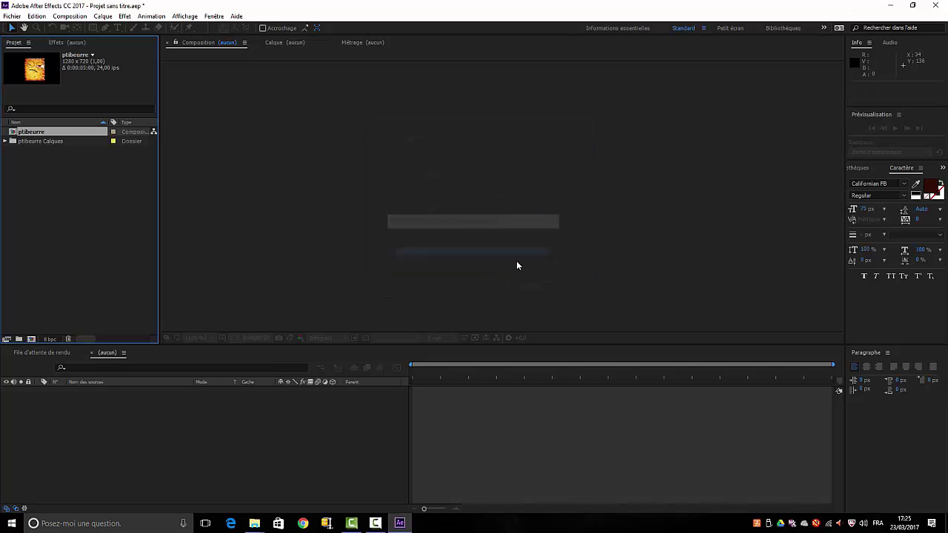
- Open the ptibeurre composition and hide its guides
double_click(27, 133)
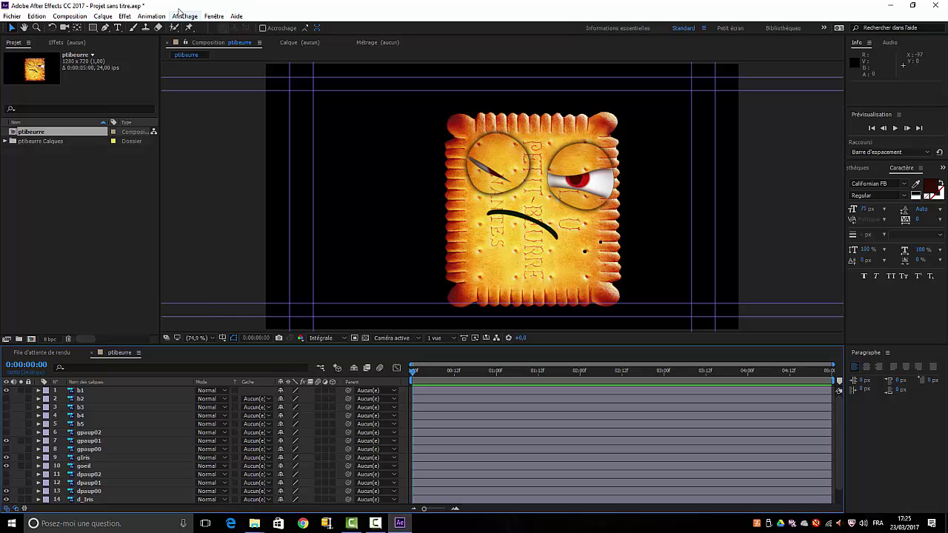
left_click(186, 15)
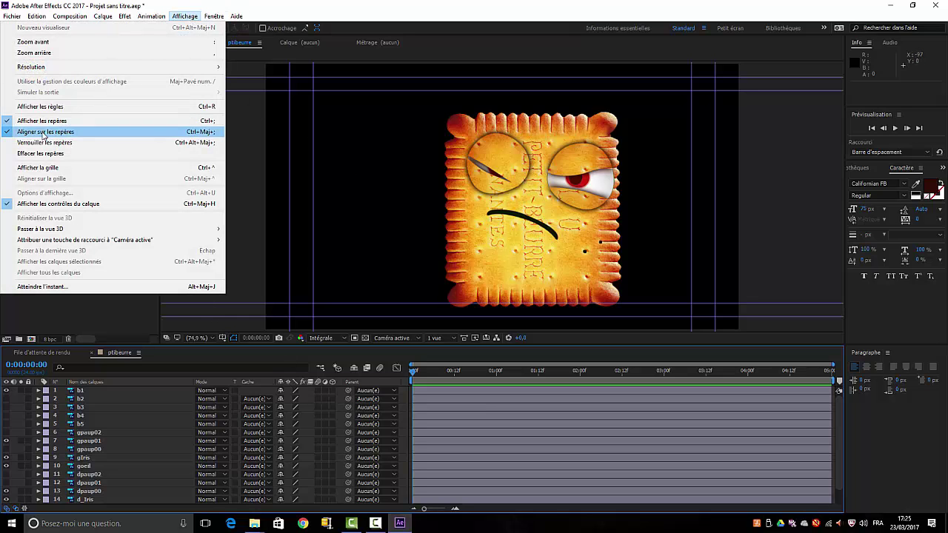
left_click(48, 123)
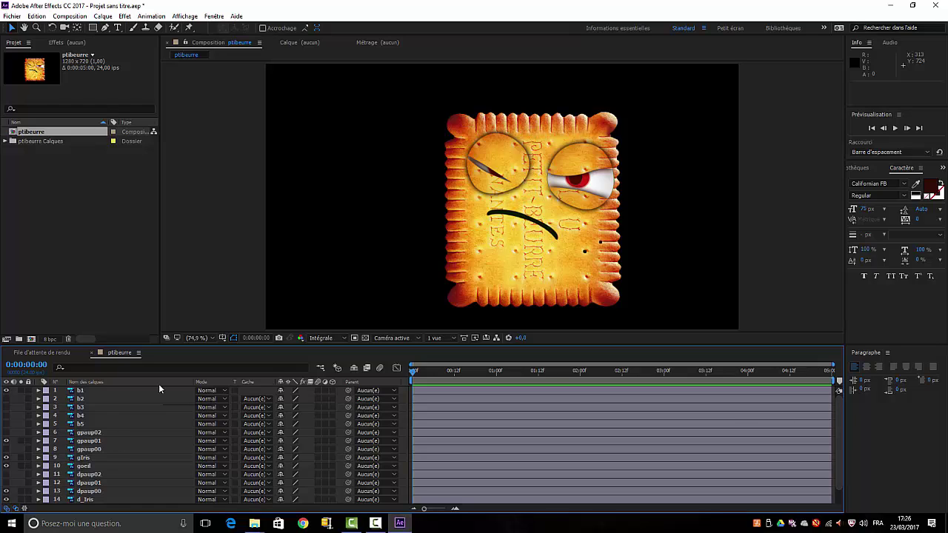
- Preview the mouth layers b2, b3 and b4 one at a time with b1 hidden, and show b1 again
left_click(100, 391)
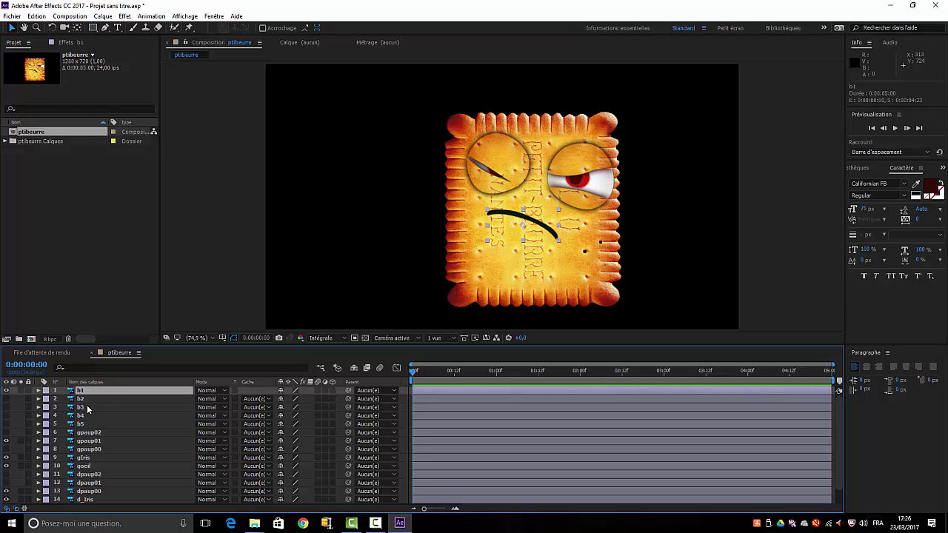
left_click(7, 392)
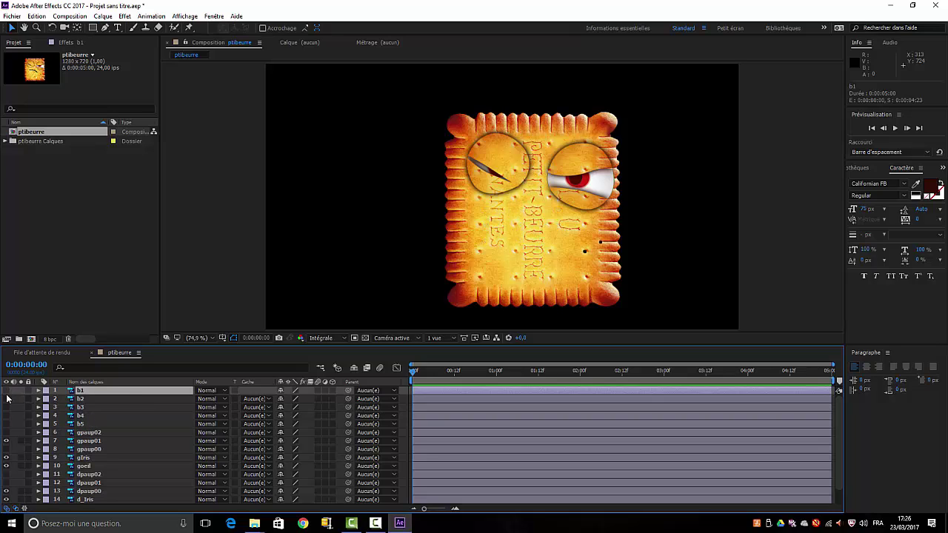
left_click(7, 398)
left_click(7, 400)
left_click(7, 408)
left_click(7, 408)
left_click(7, 416)
left_click(7, 417)
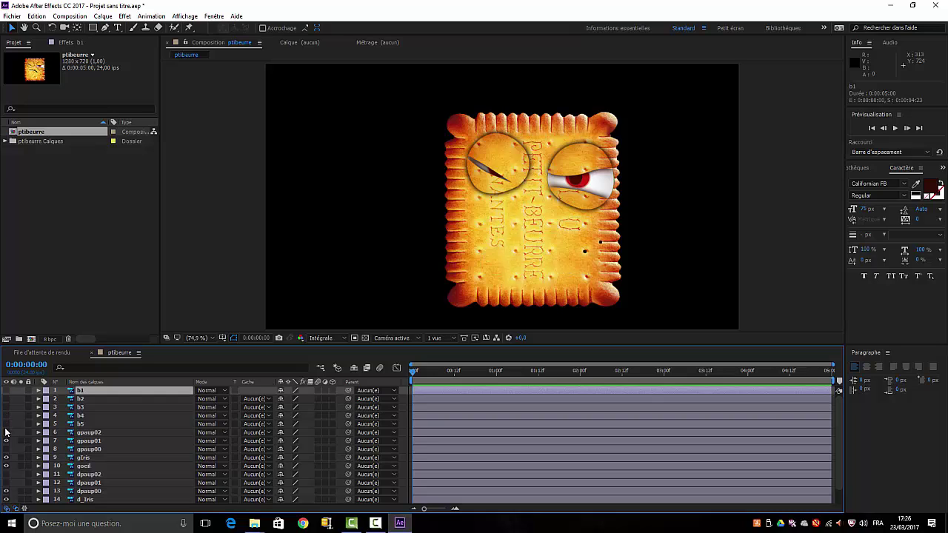
left_click(7, 390)
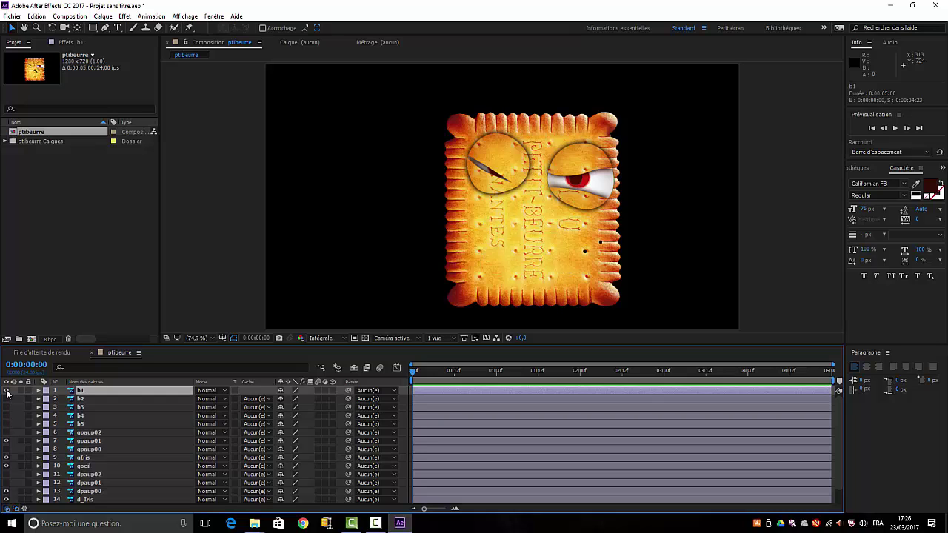
- Precompose the mouth layers b1 to b5 into a new composition named bouche
left_click(89, 425, "shift")
right_click(125, 407)
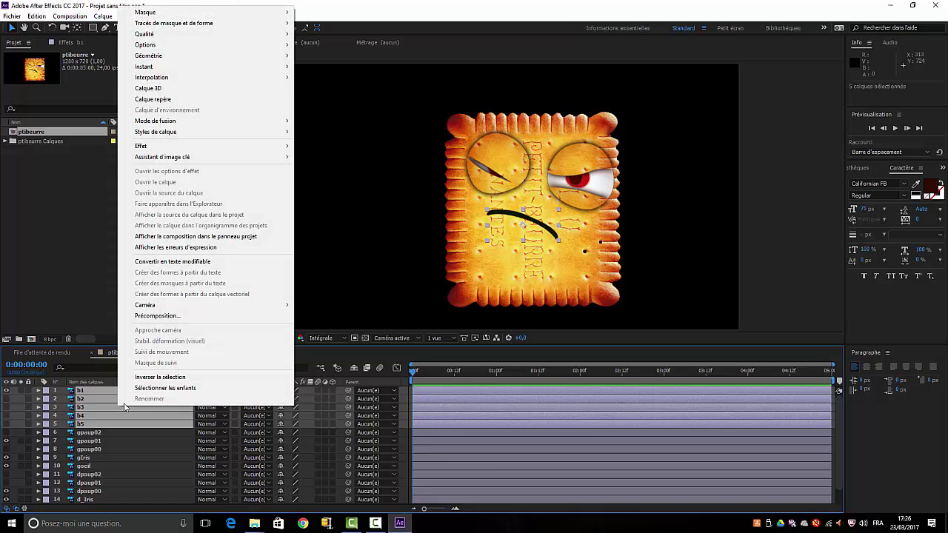
left_click(144, 316)
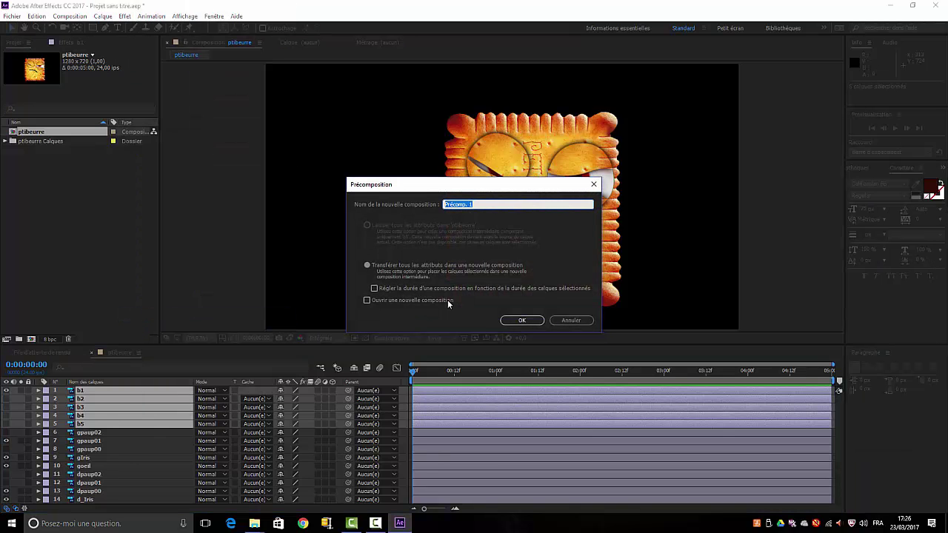
type("bouche")
key("Return")
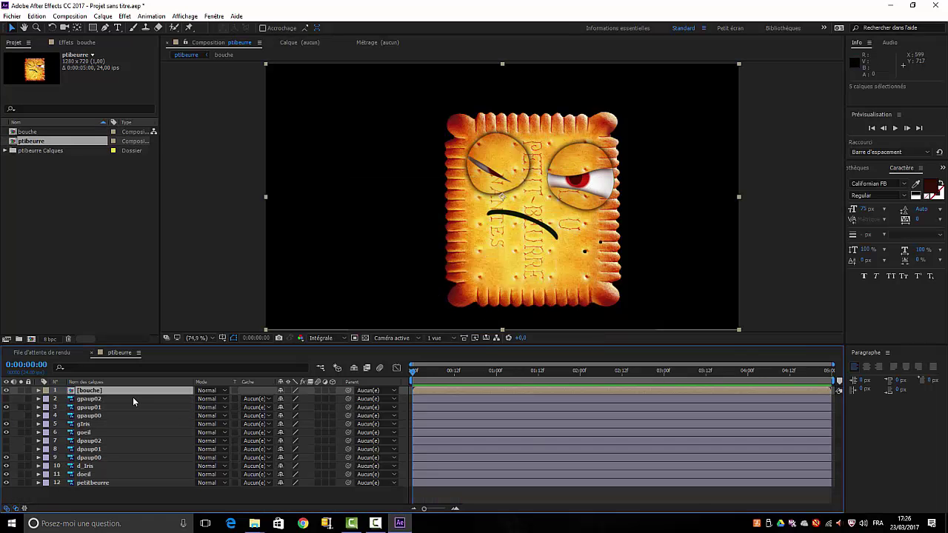
- Preview the eyelid layers gpaup02, gpaup01 and gpaup00 over the eye, leaving only gpaup02 shown
left_click(6, 400)
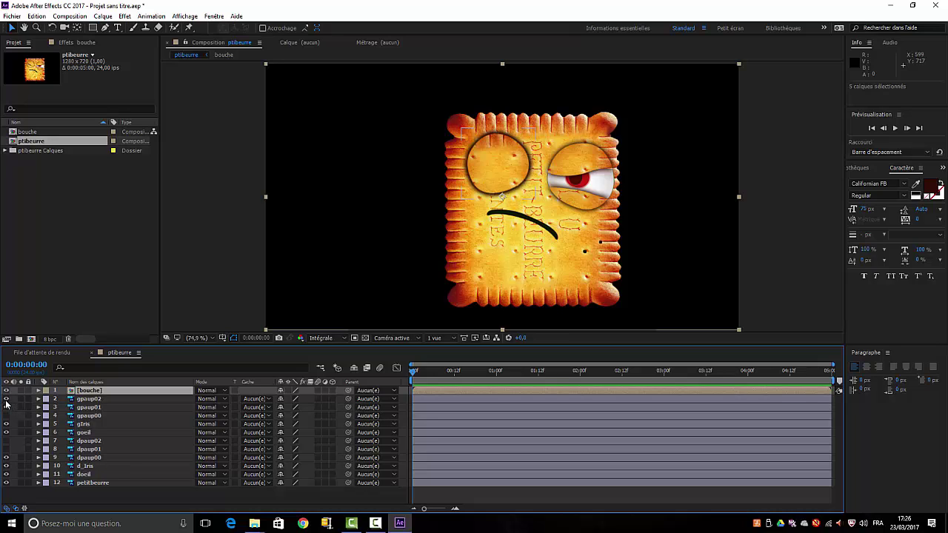
left_click(6, 399)
left_click(6, 408)
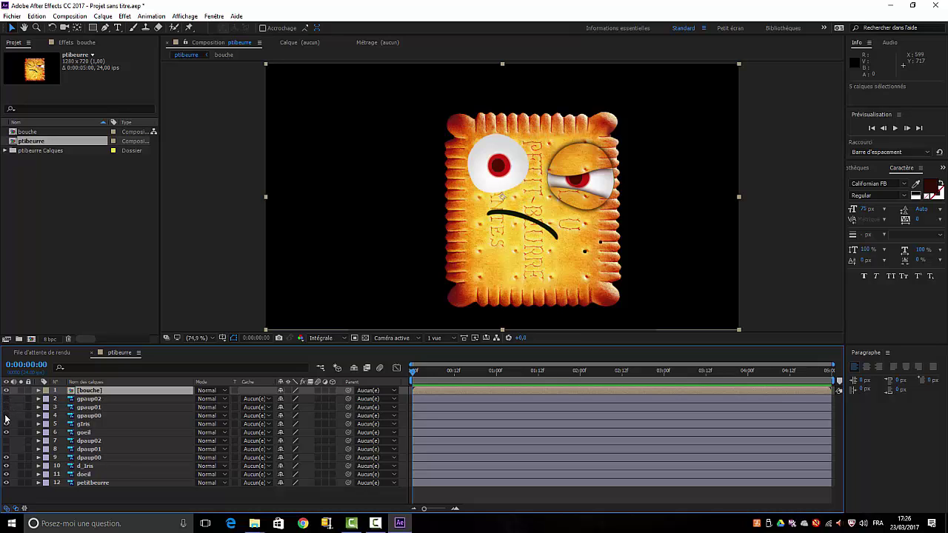
left_click(6, 416)
left_click(6, 417)
left_click(6, 399)
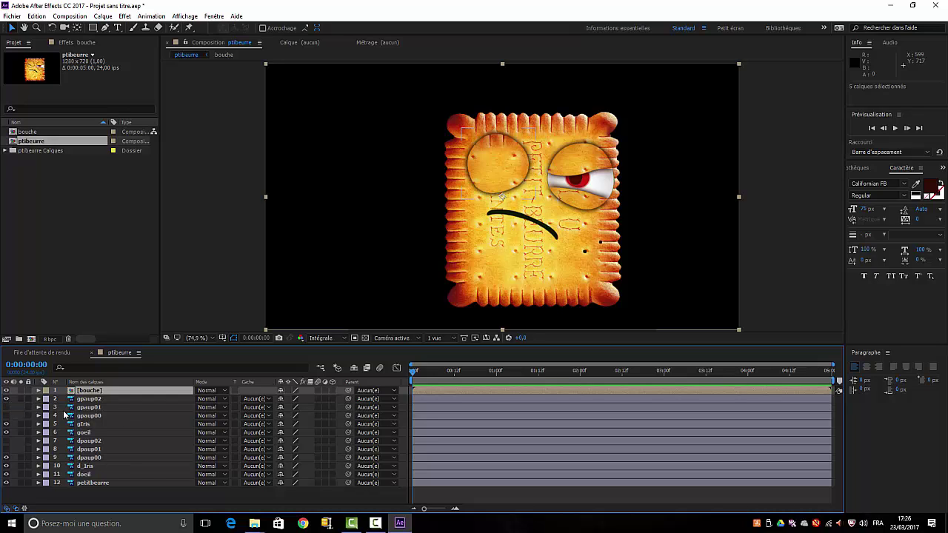
- Precompose the eyelid layers gpaup02, gpaup01 and gpaup00 into a new composition named paupG
left_click(106, 400)
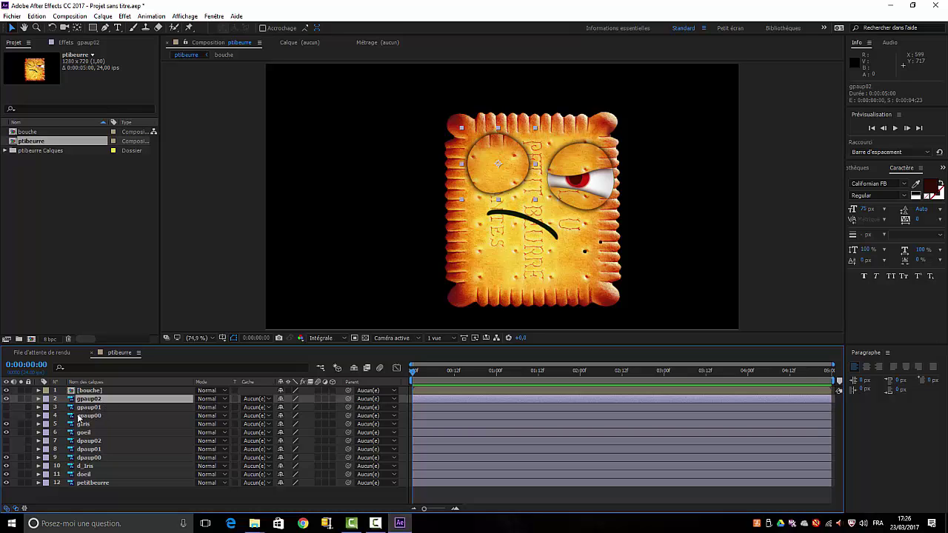
left_click(105, 415, "shift")
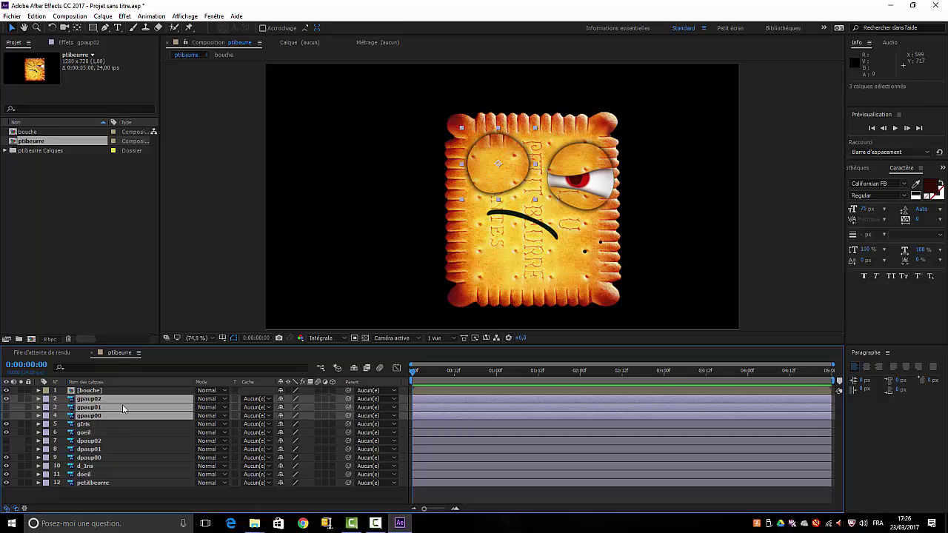
right_click(122, 404)
left_click(166, 315)
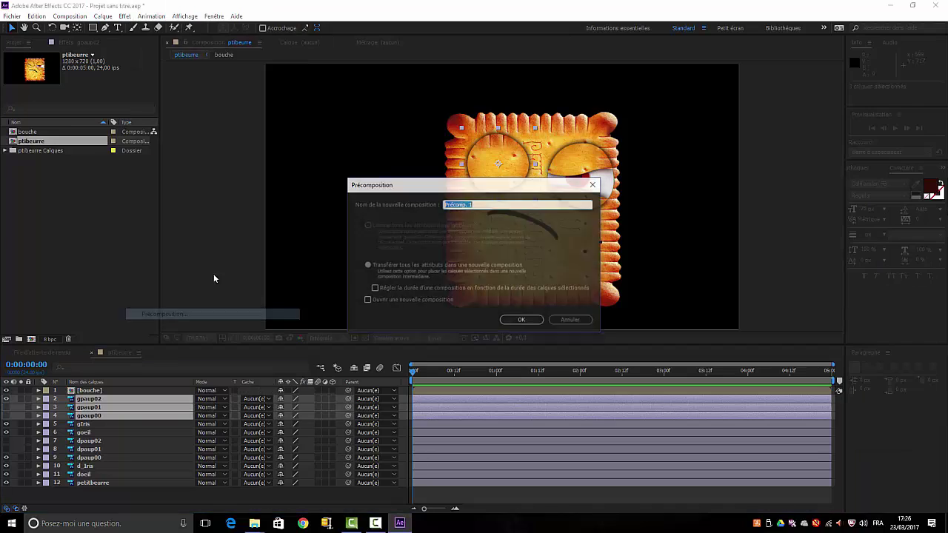
type("pa")
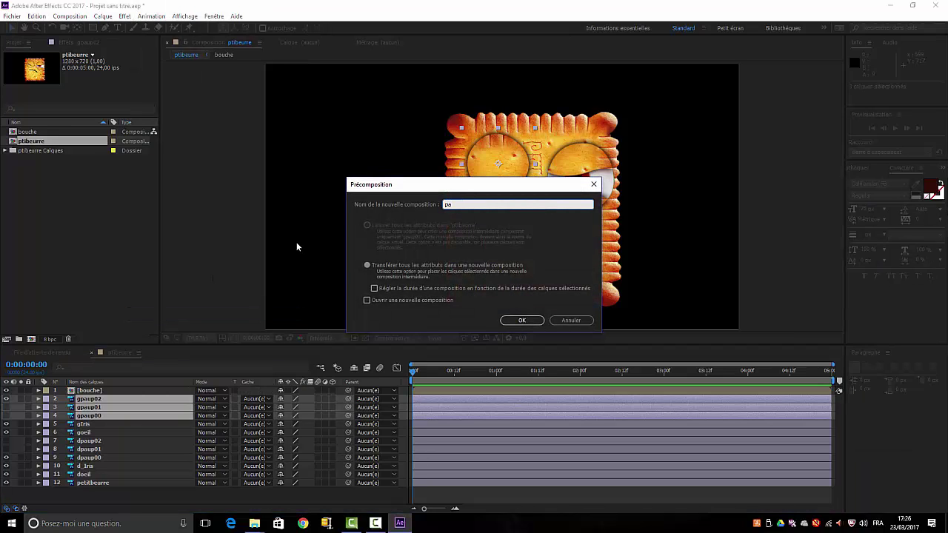
type("u")
type("p")
type("0")
left_click(522, 320)
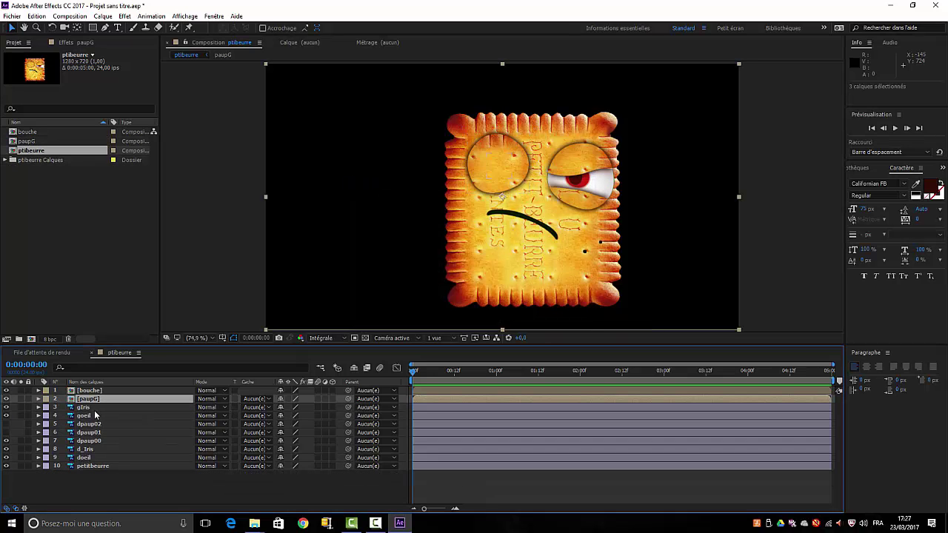
- With the paupG eyelid hidden, duplicate the goeil layer and place the copy directly above gIris
left_click(95, 408)
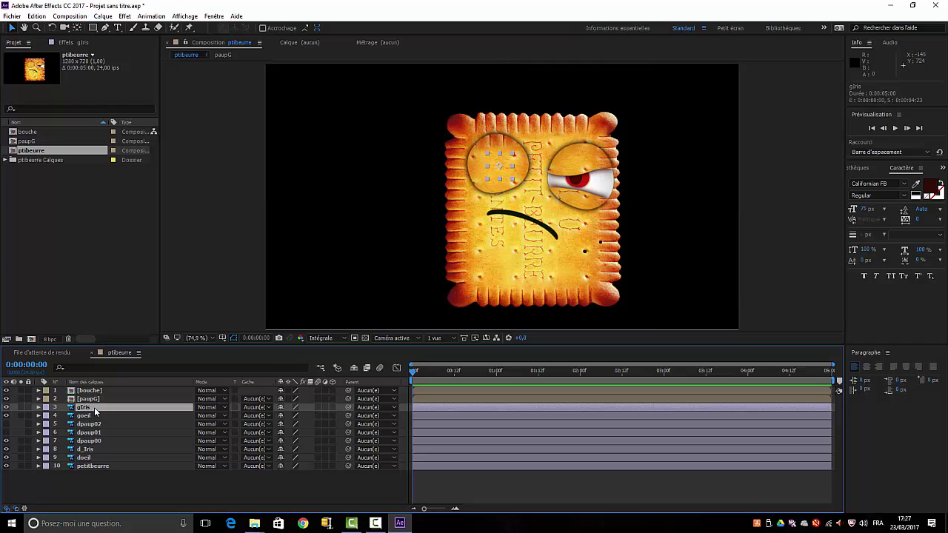
left_click(6, 399)
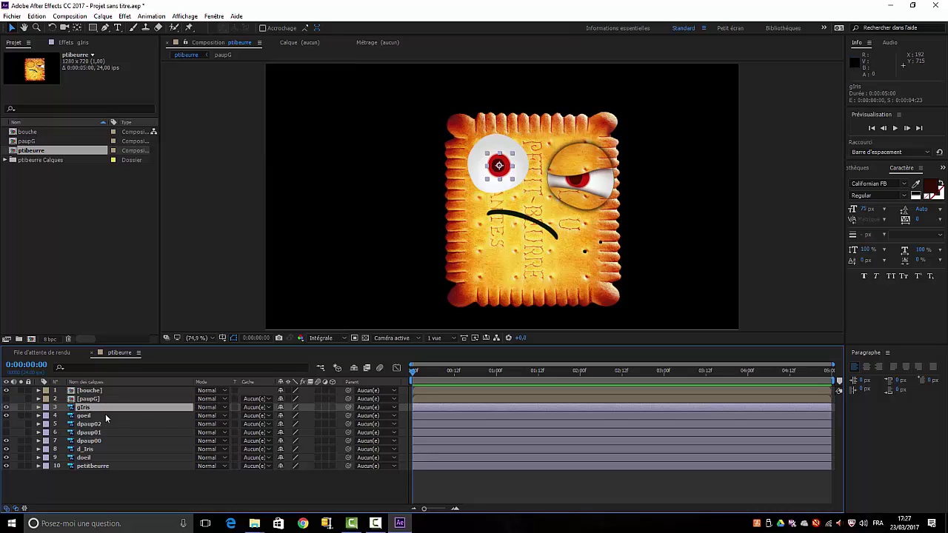
left_click(102, 415)
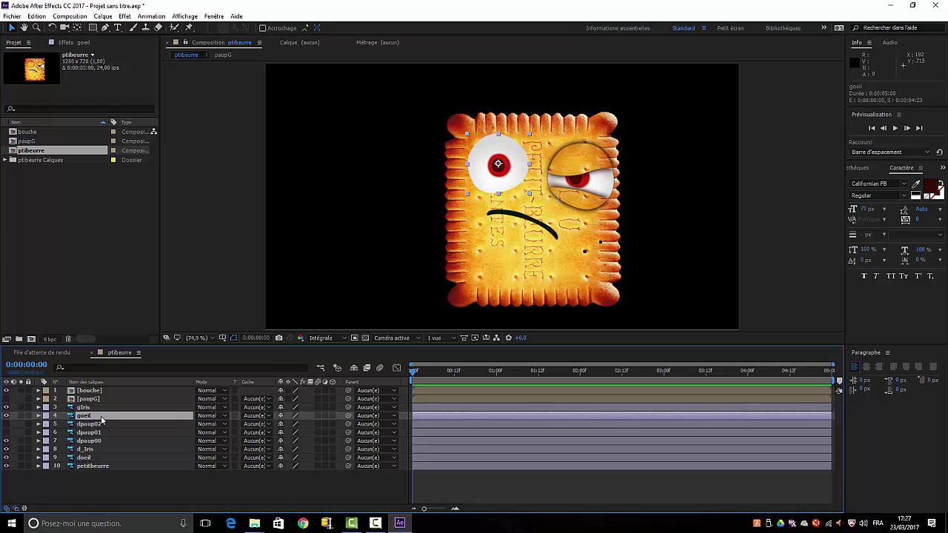
key("ctrl+d")
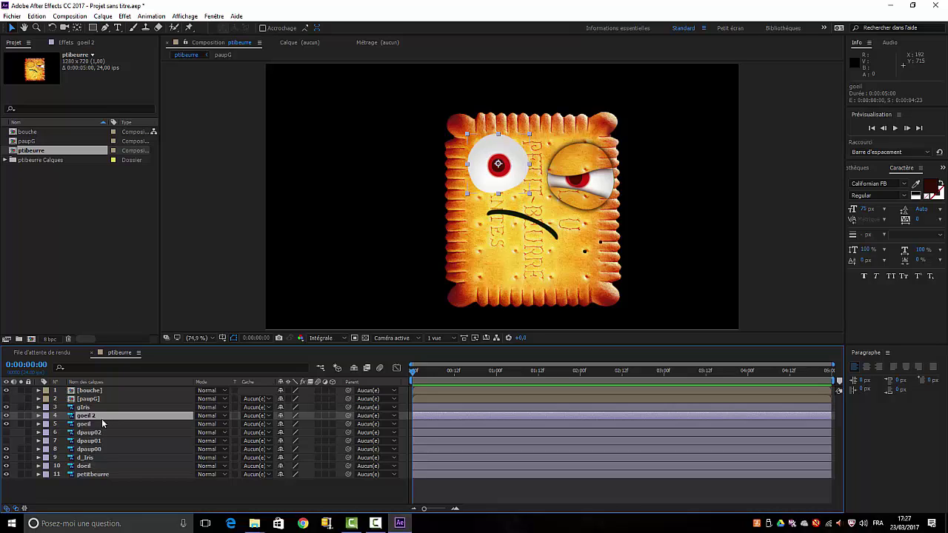
left_click_drag(101, 414, 102, 414)
- Set the gIris track matte to Alpha goeil 2 and test it by moving the iris inside the eye
left_click(84, 417)
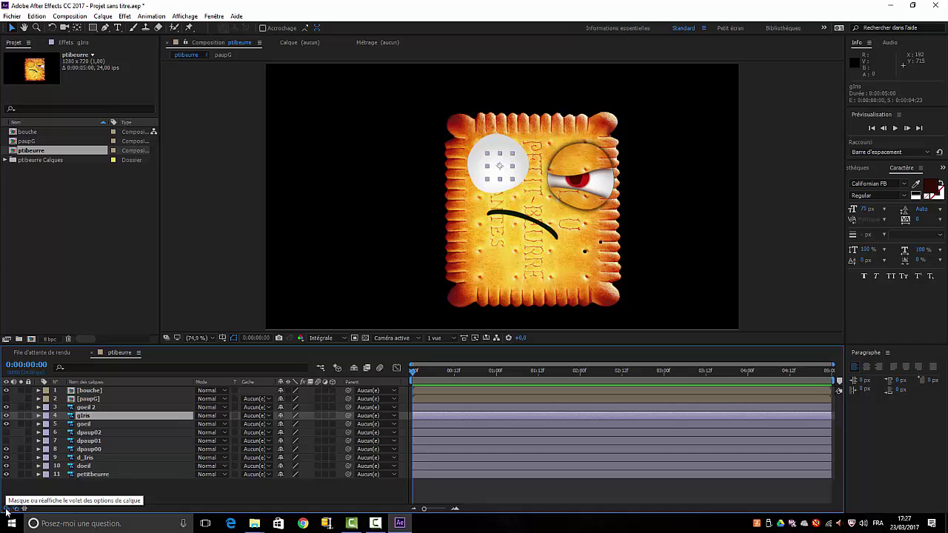
left_click(269, 415)
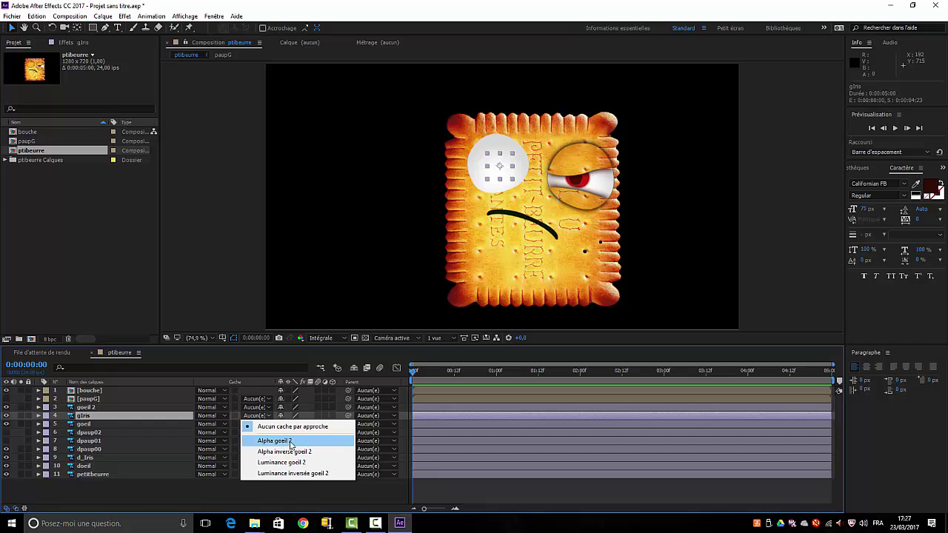
left_click(275, 443)
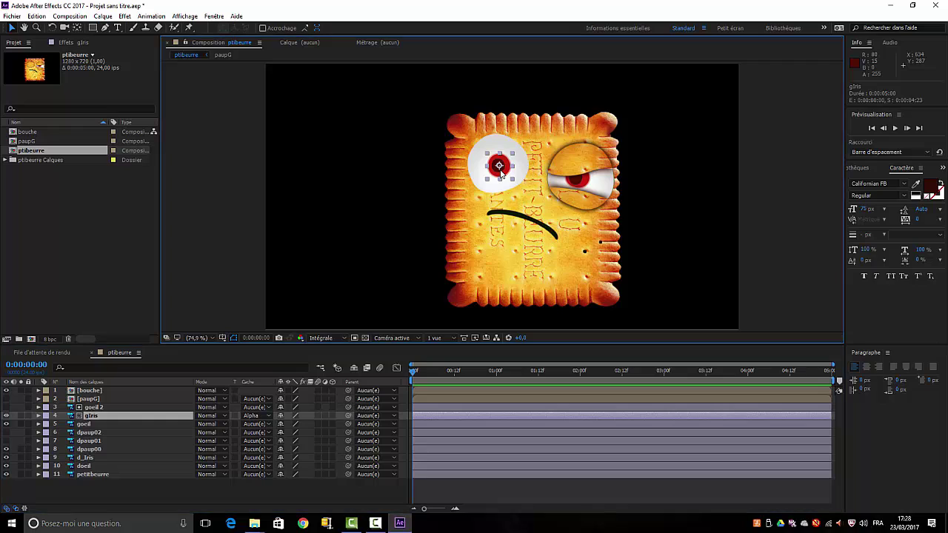
mouse_move(501, 171)
left_mouse_down()
mouse_move(464, 172)
mouse_move(517, 176)
mouse_move(498, 194)
mouse_move(495, 148)
mouse_move(492, 200)
mouse_move(487, 157)
mouse_move(498, 168)
left_mouse_up()
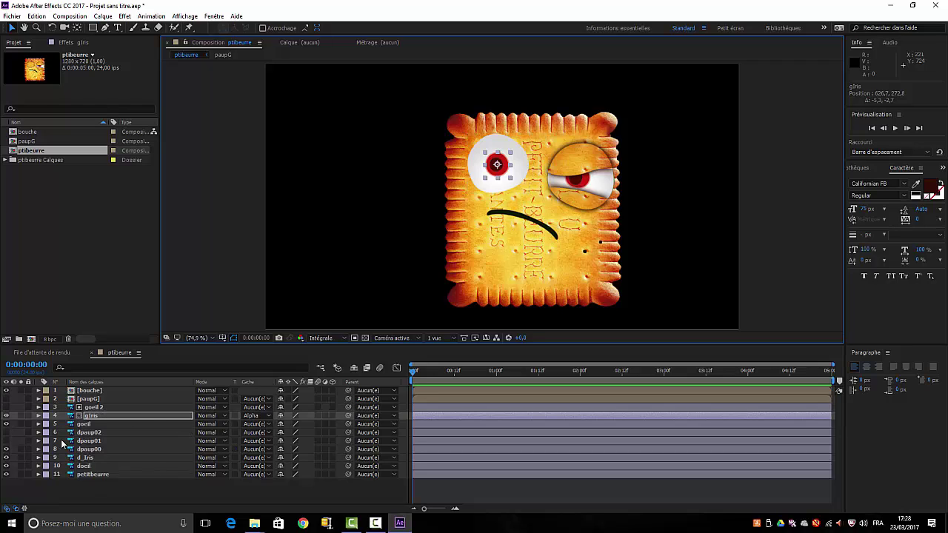
- Precompose the eyelid layers dpaup02, dpaup01 and dpaup00 into a new composition named paupD
left_click(88, 436)
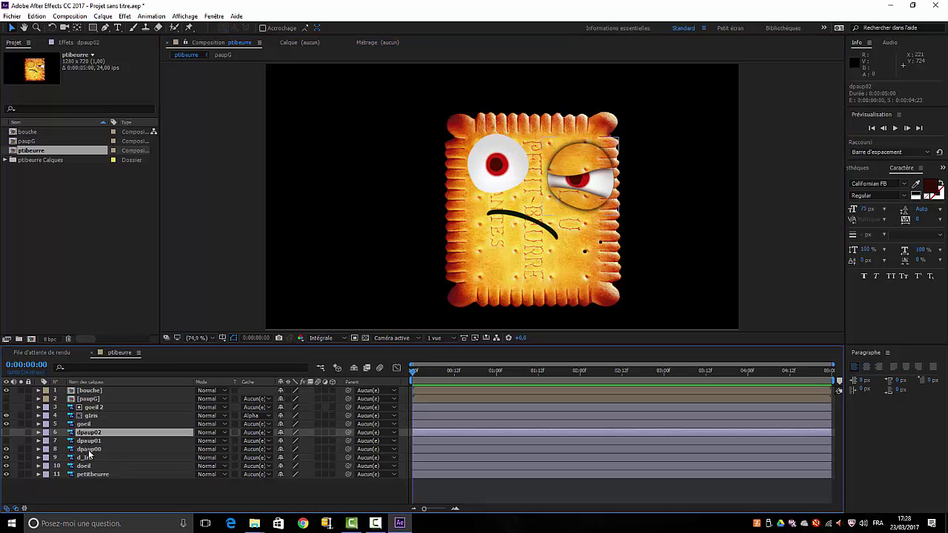
left_click(89, 450, "shift")
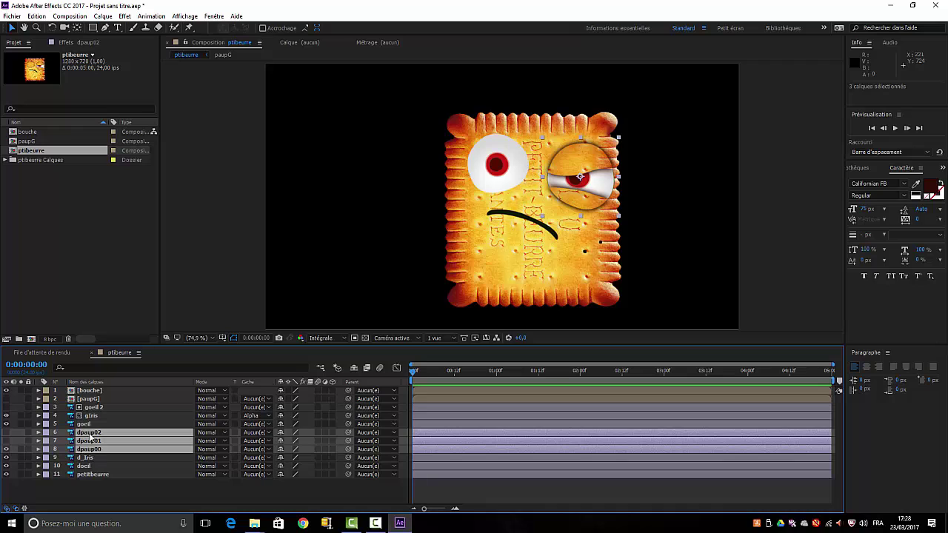
right_click(90, 439)
left_click(128, 344)
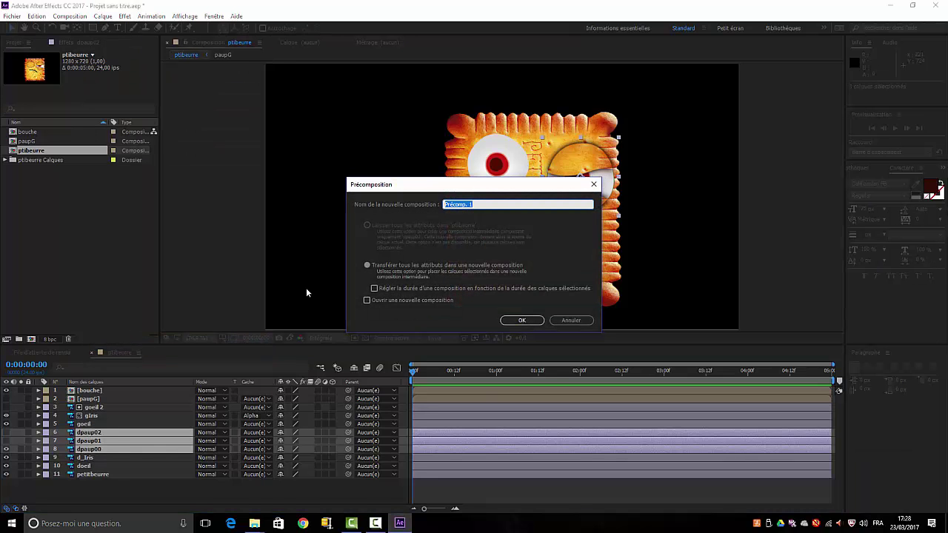
type("paup")
type("0")
left_click(522, 321)
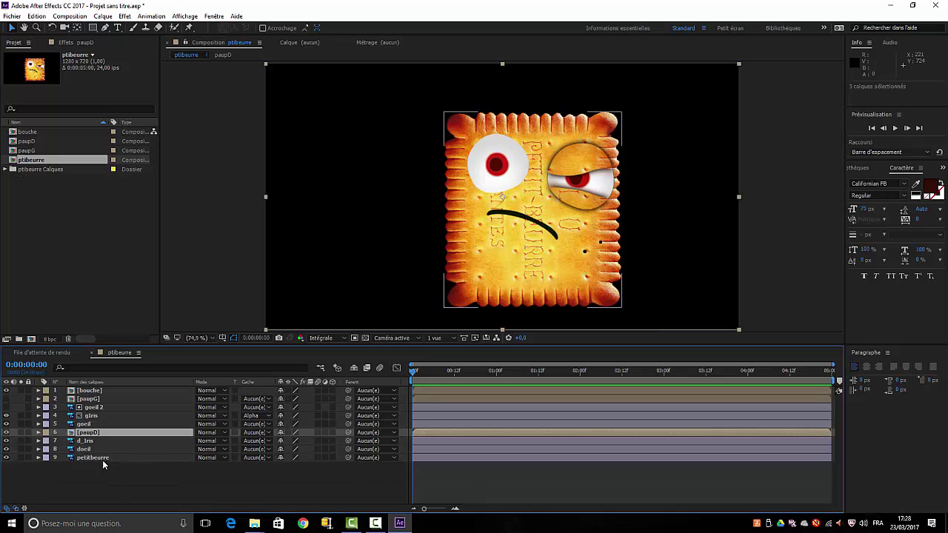
- With the paupD eyelid hidden, duplicate the doeil layer and place the copy directly above d_Iris
left_click(89, 442)
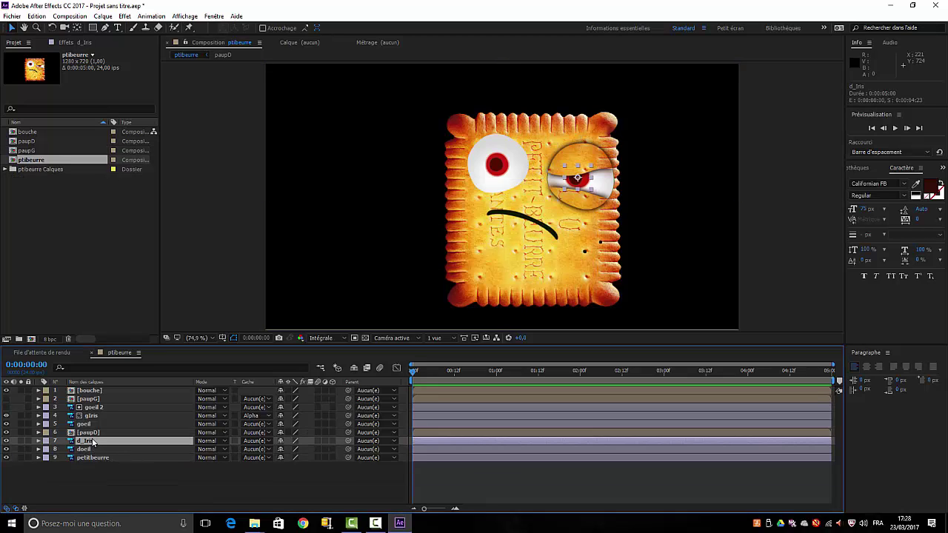
left_click(6, 432)
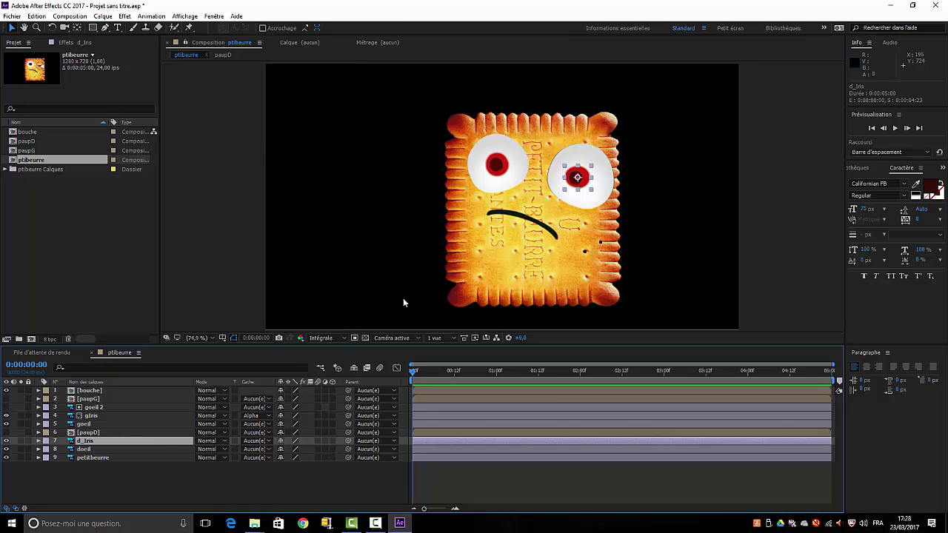
left_click(108, 449)
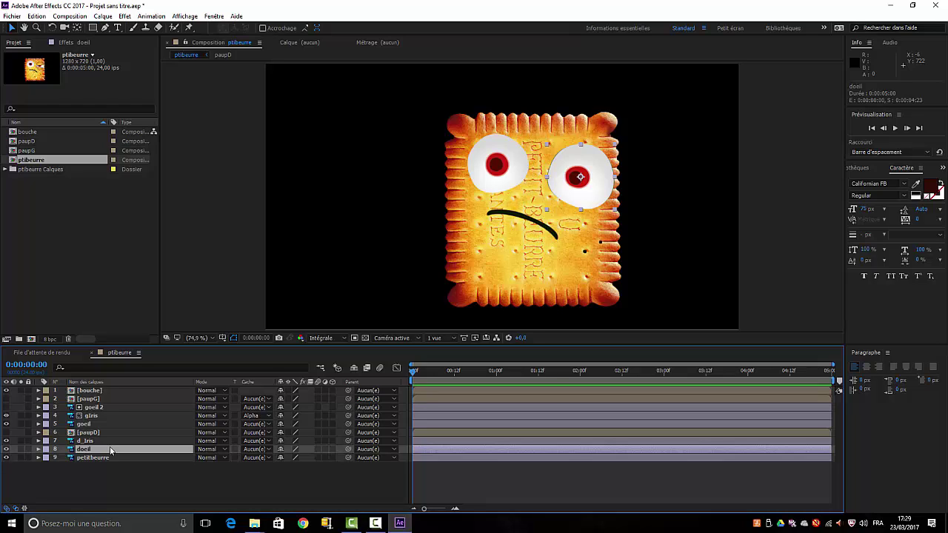
key("ctrl+d")
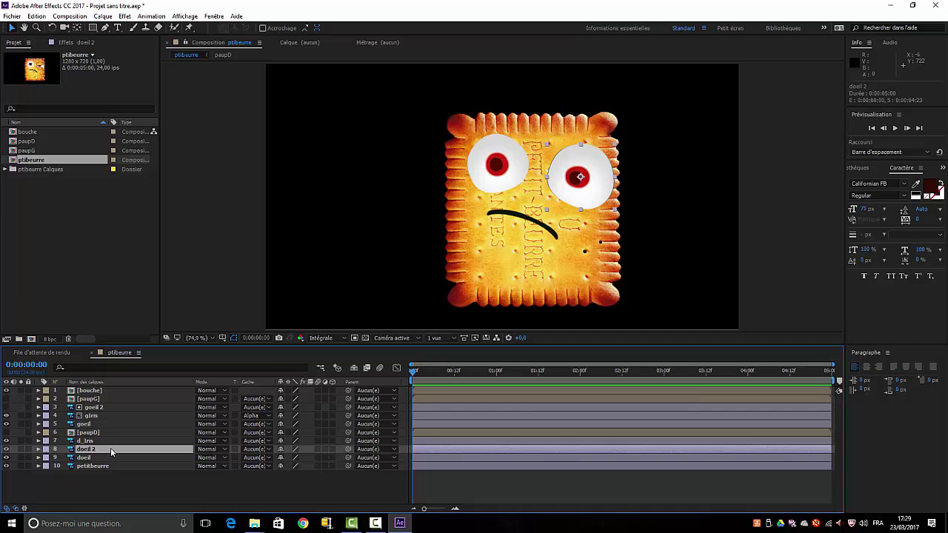
left_click_drag(111, 448, 109, 442)
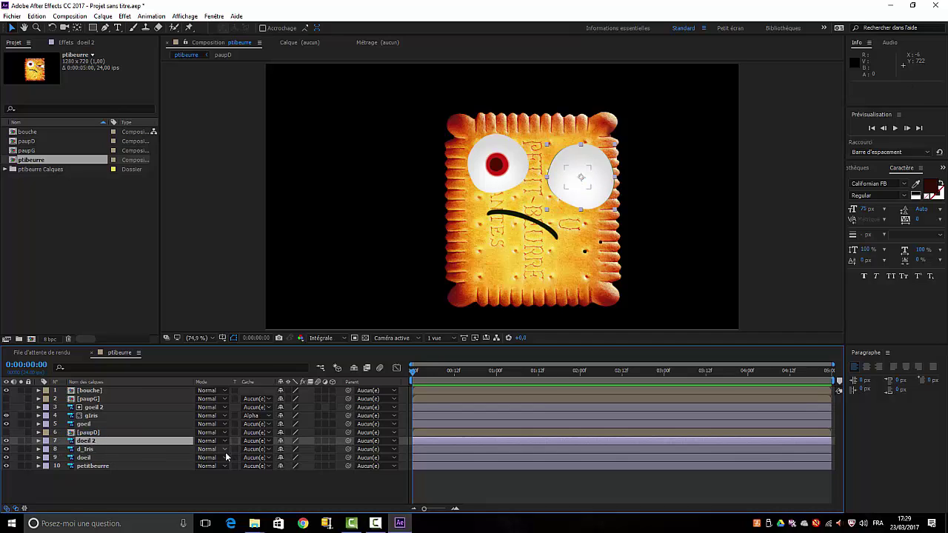
- Set the d_Iris track matte to Alpha doeil 2
left_click(110, 450)
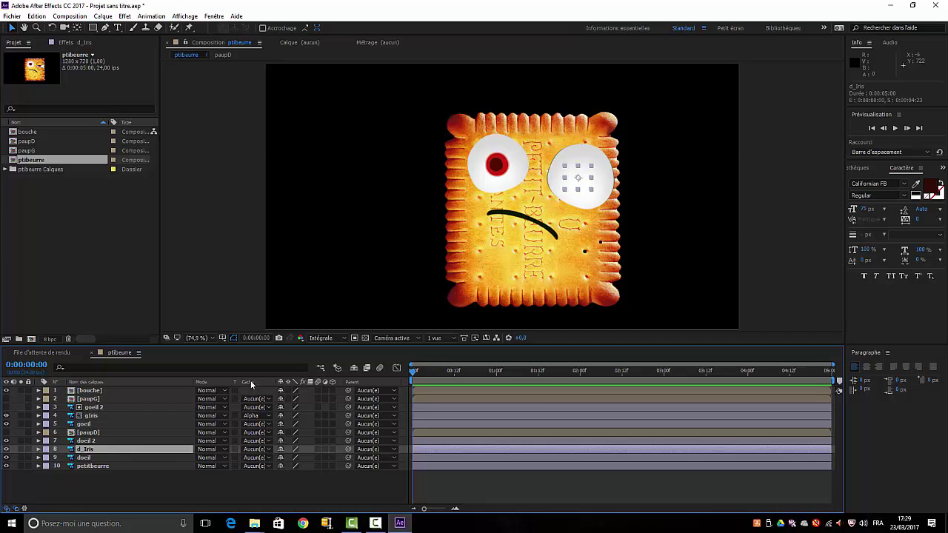
left_click(267, 447)
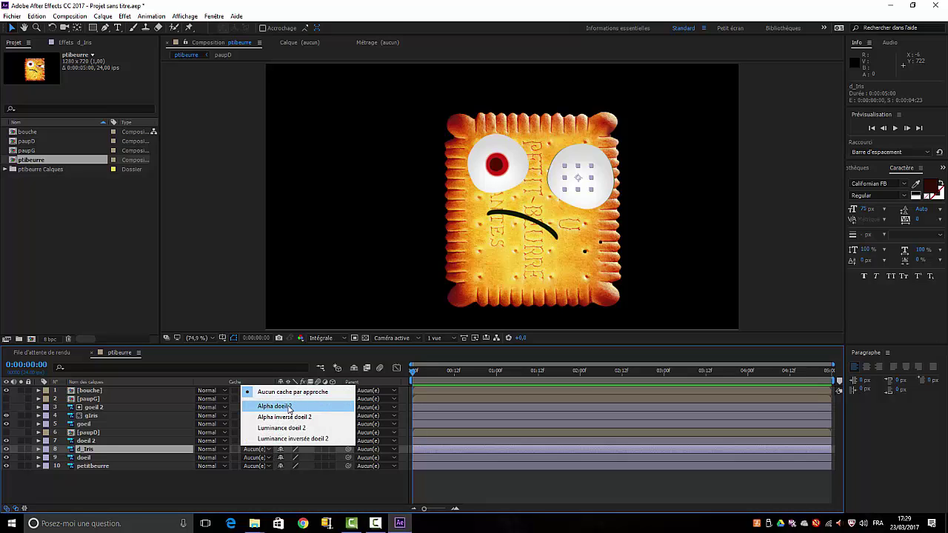
left_click(286, 408)
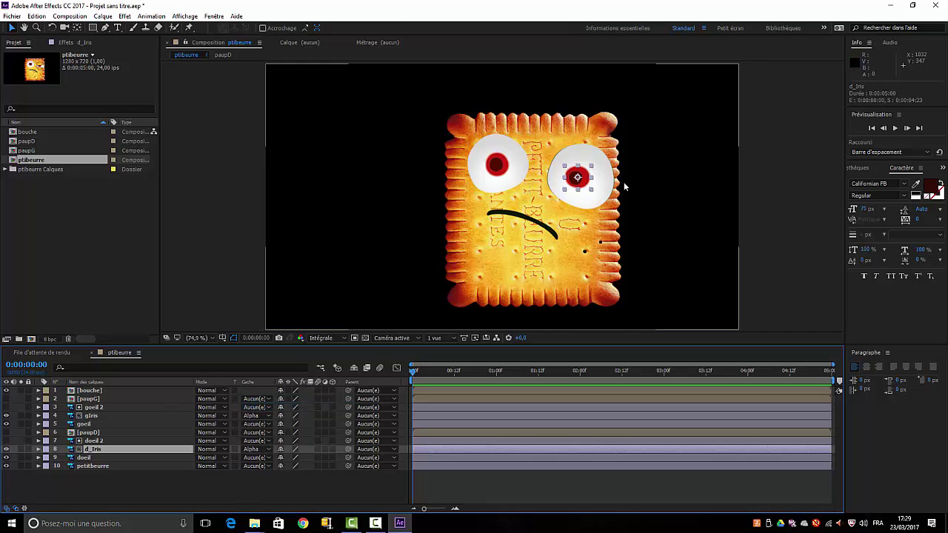
- Test both iris mattes by moving d_Iris to about (781, 323) and gIris to about (693, 318), past the eyes' inner edges
left_click_drag(585, 177, 554, 183)
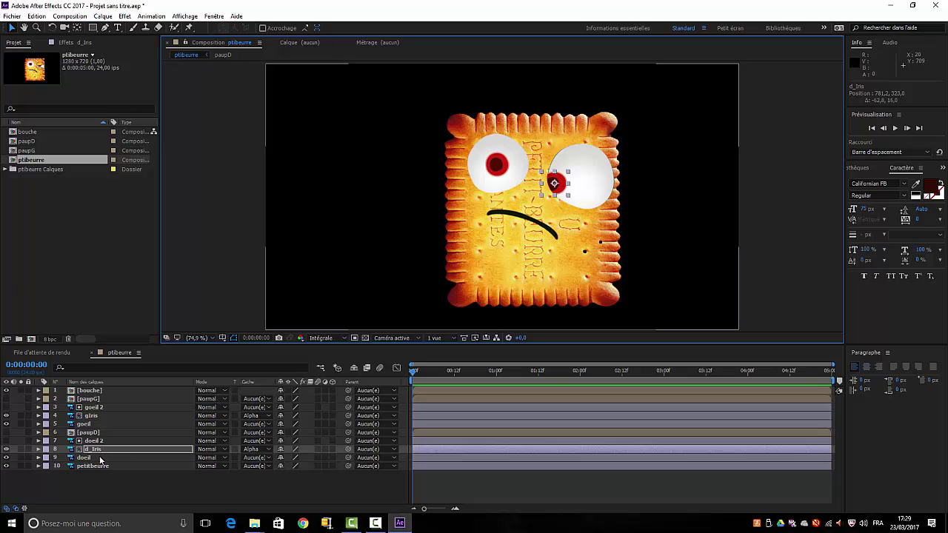
left_click(100, 416)
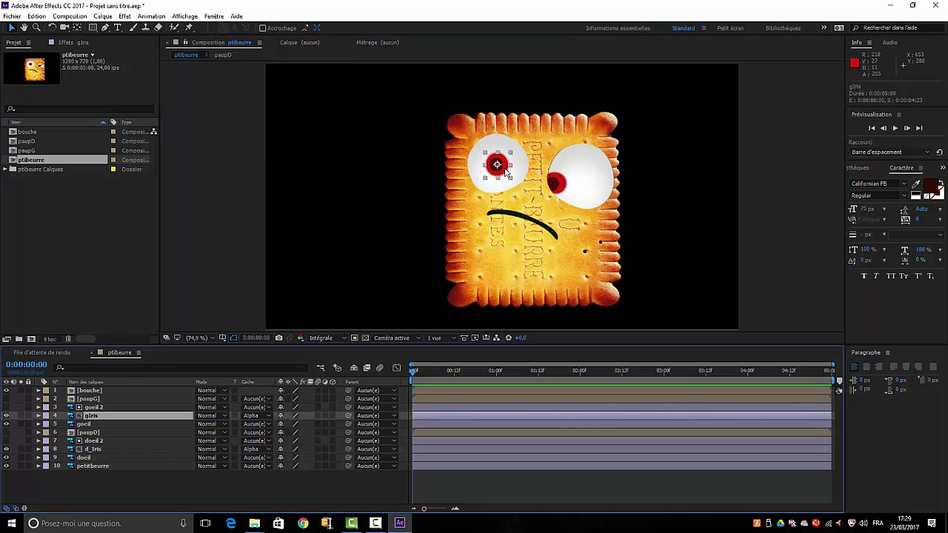
left_click_drag(498, 165, 522, 181)
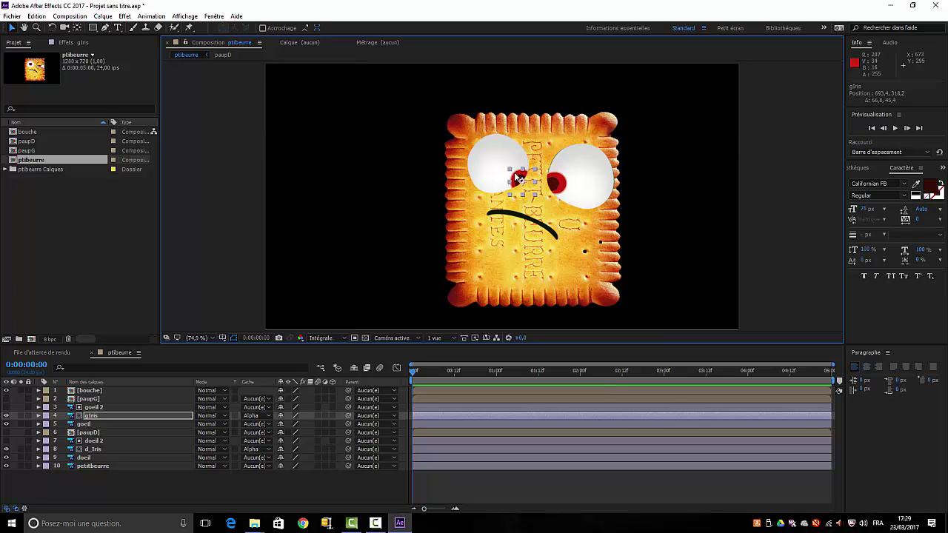
- Recentre the irises in their eyes, with gIris at about (628, 285) and d_Iris at about (844, 294)
left_click_drag(521, 179, 503, 151)
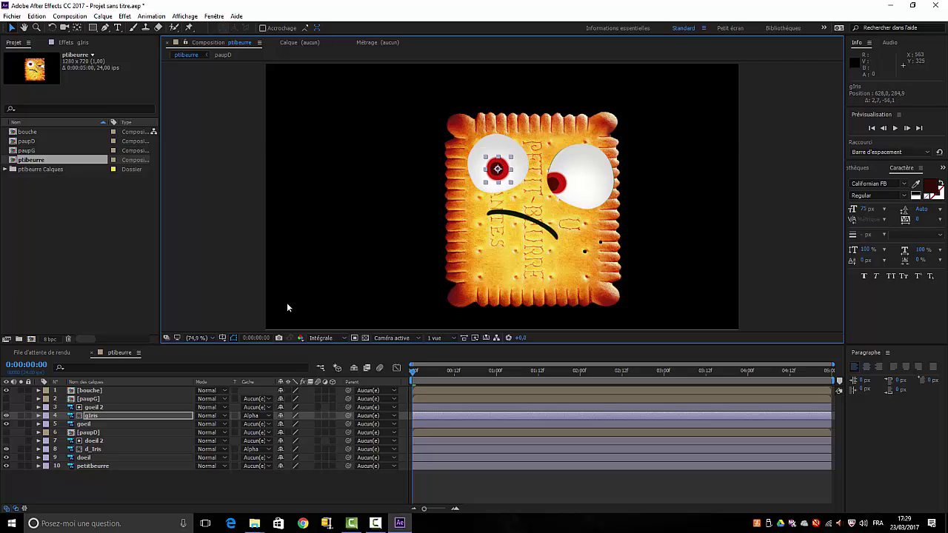
left_click(110, 448)
left_click_drag(574, 184, 594, 174)
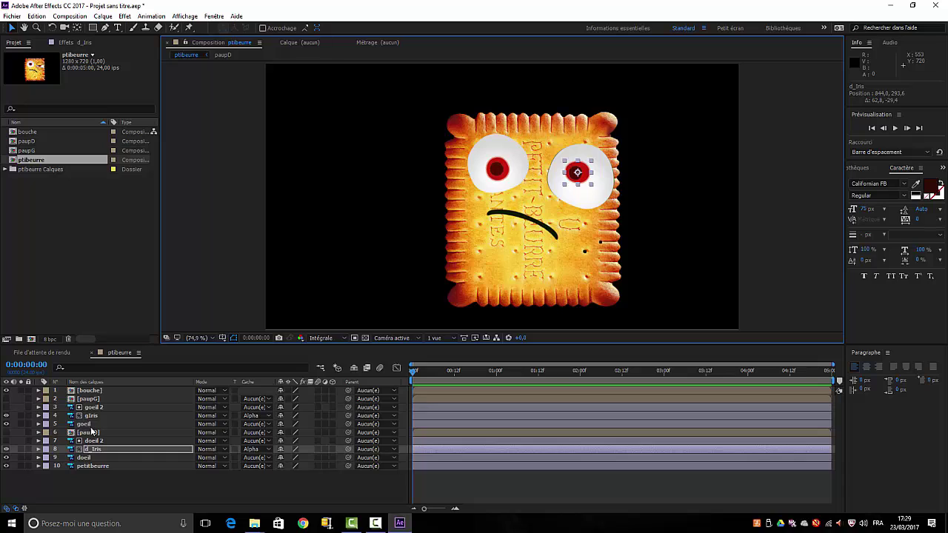
- Open the bouche precomposition to work on its mouth layers
left_click(107, 390)
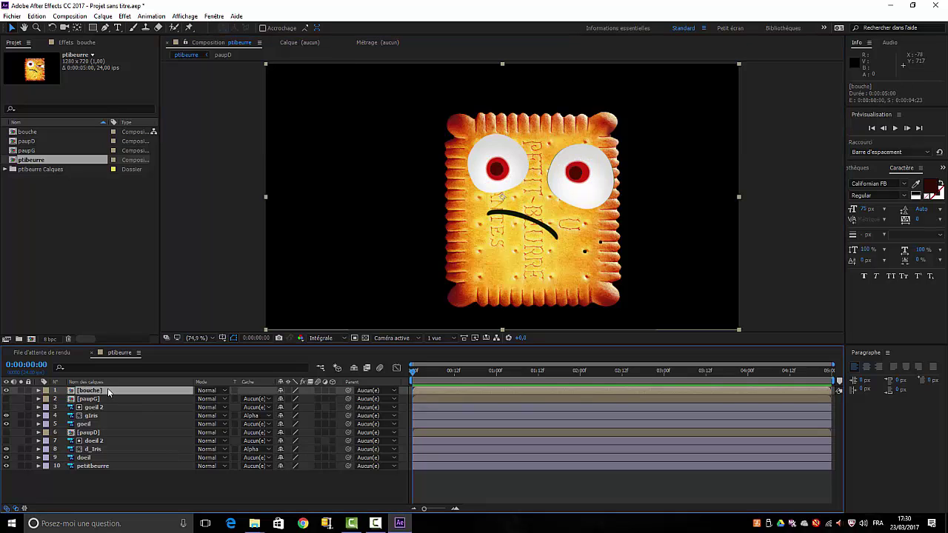
double_click(107, 390)
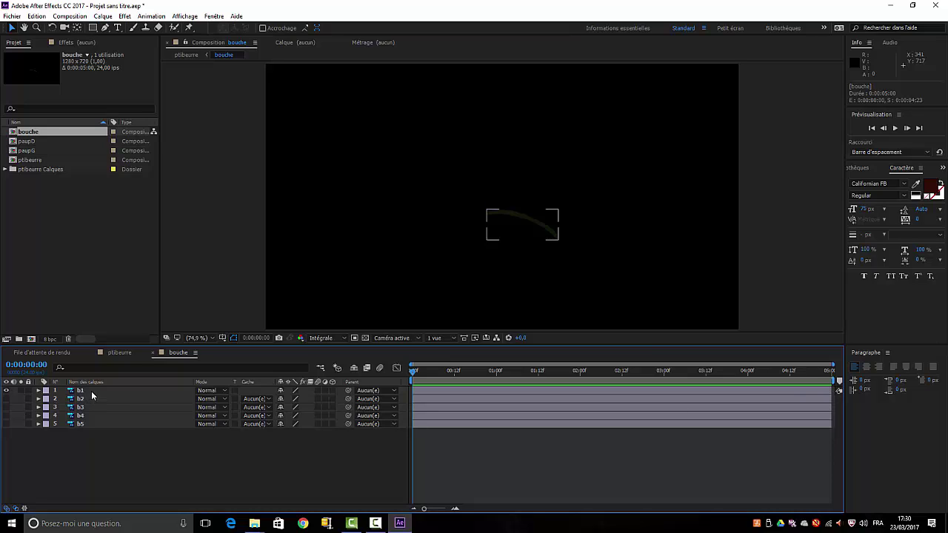
- Make mouth layers b2 to b5 visible and trim all five layers, b1 to b5, to a duration of one frame
left_click_drag(8, 398, 7, 425)
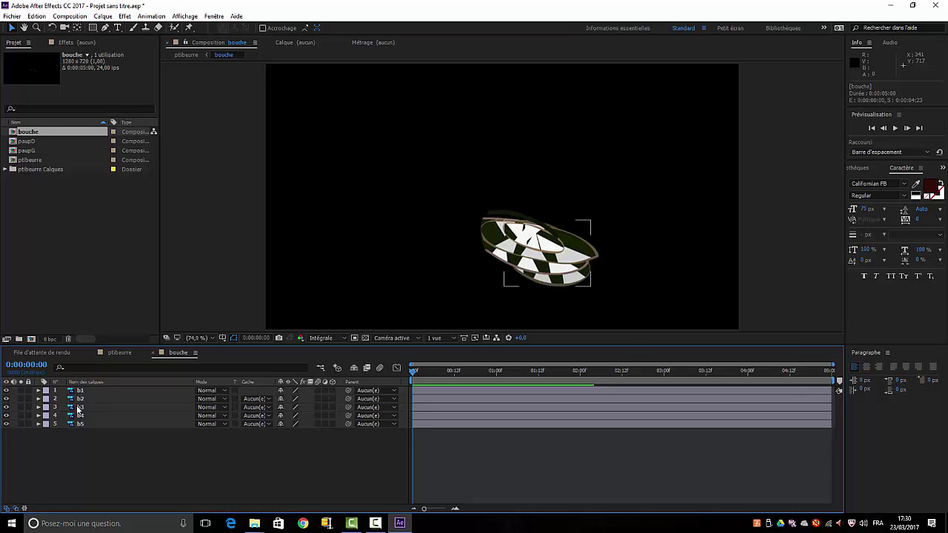
left_click(129, 390)
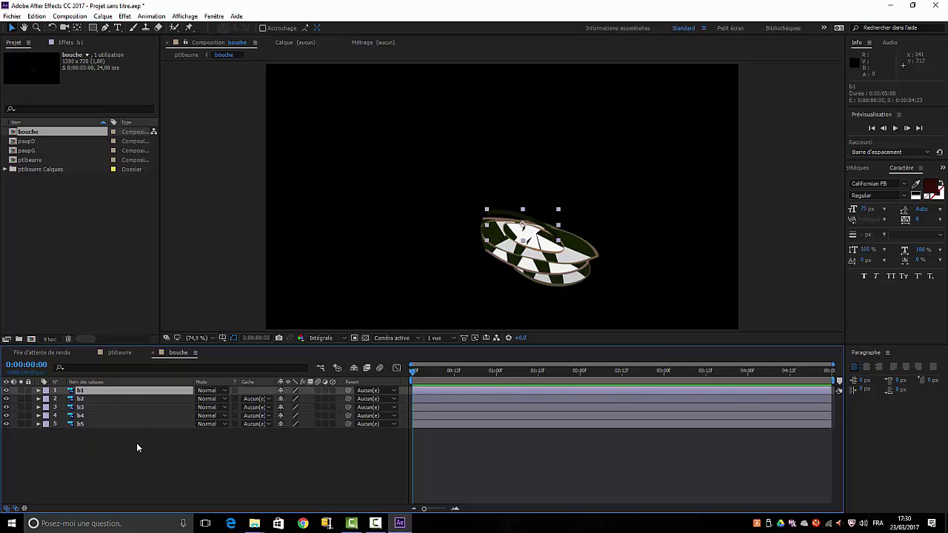
left_click(134, 423, "shift")
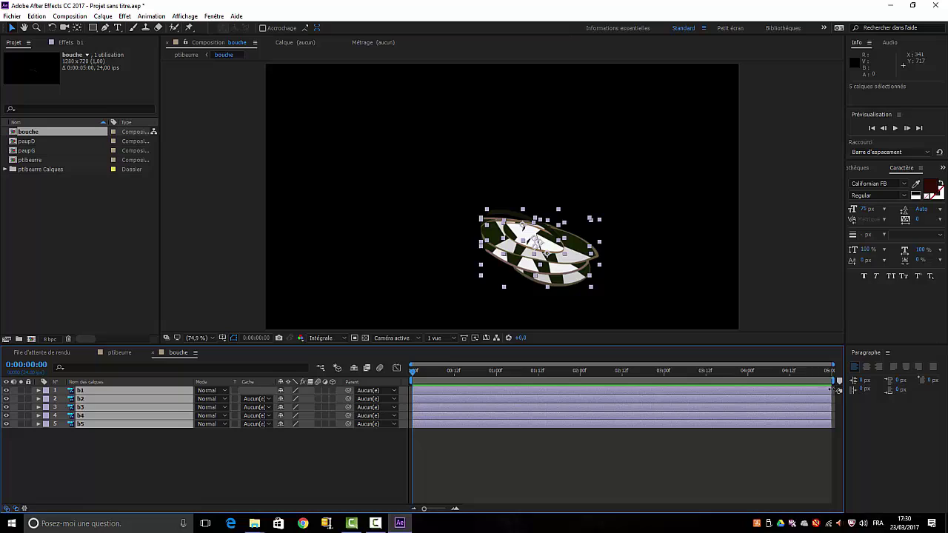
left_click_drag(831, 390, 446, 415)
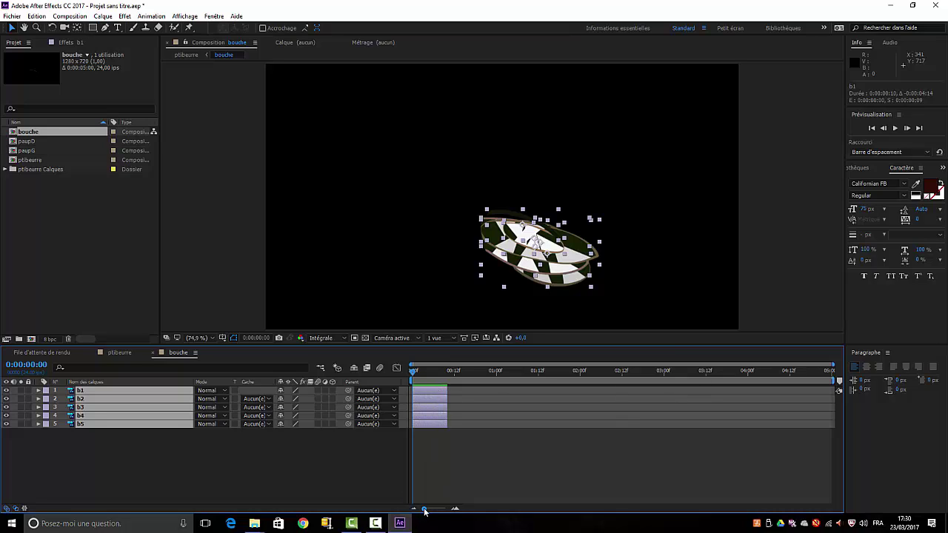
left_click_drag(424, 510, 429, 510)
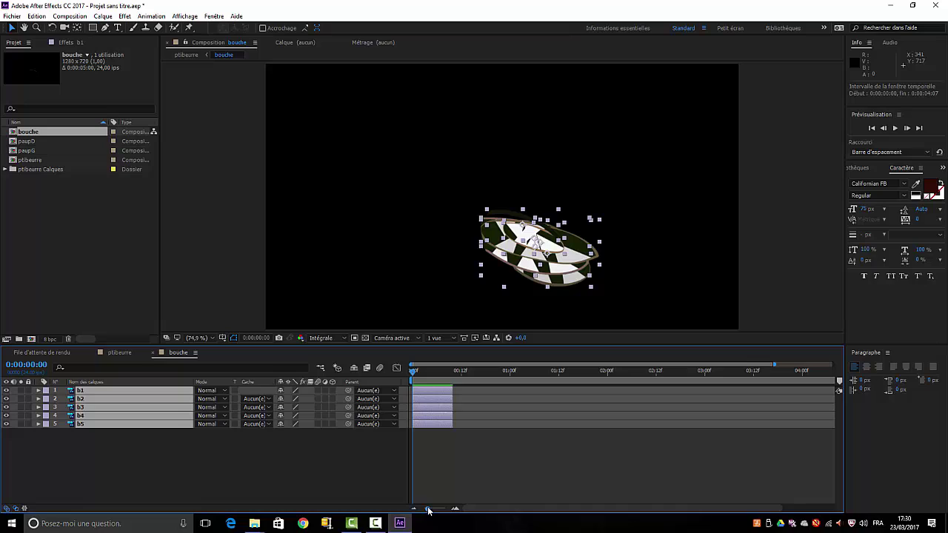
left_click(454, 509)
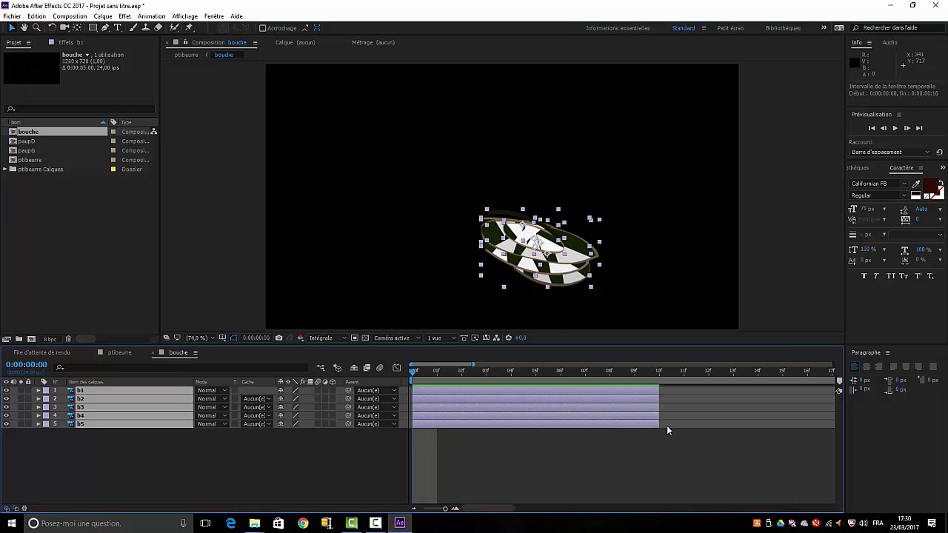
left_click_drag(656, 390, 461, 391)
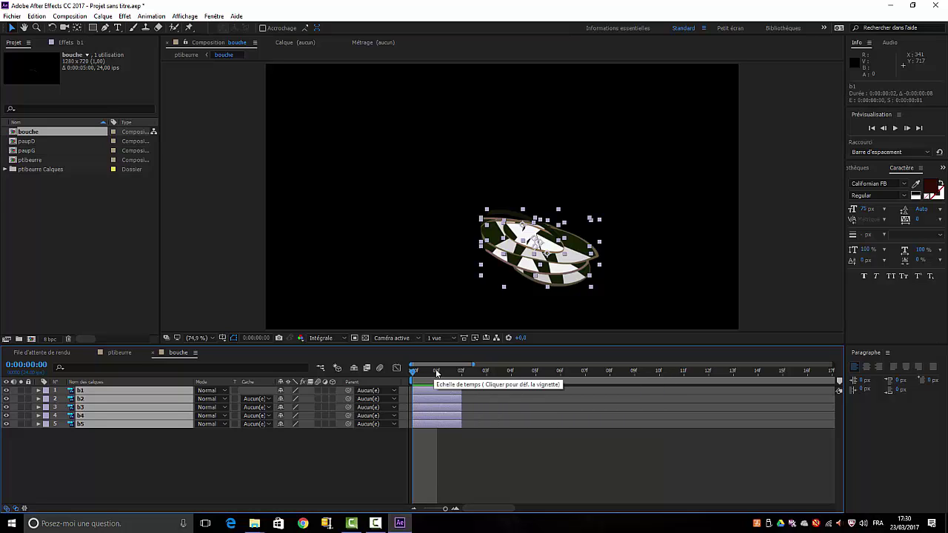
left_click_drag(460, 386, 438, 388)
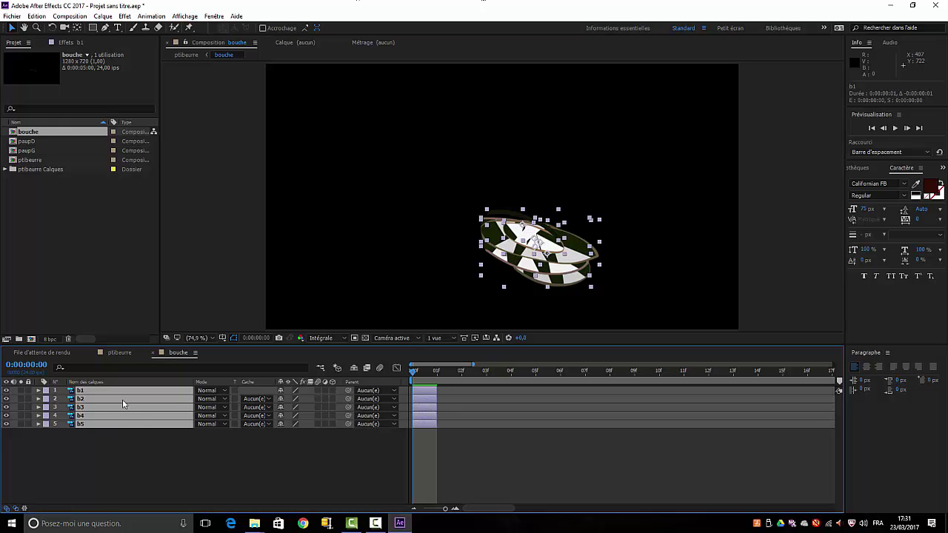
- Sequence layers b1 to b5 one after another with Calques de séquence, without overlap
left_click(151, 16)
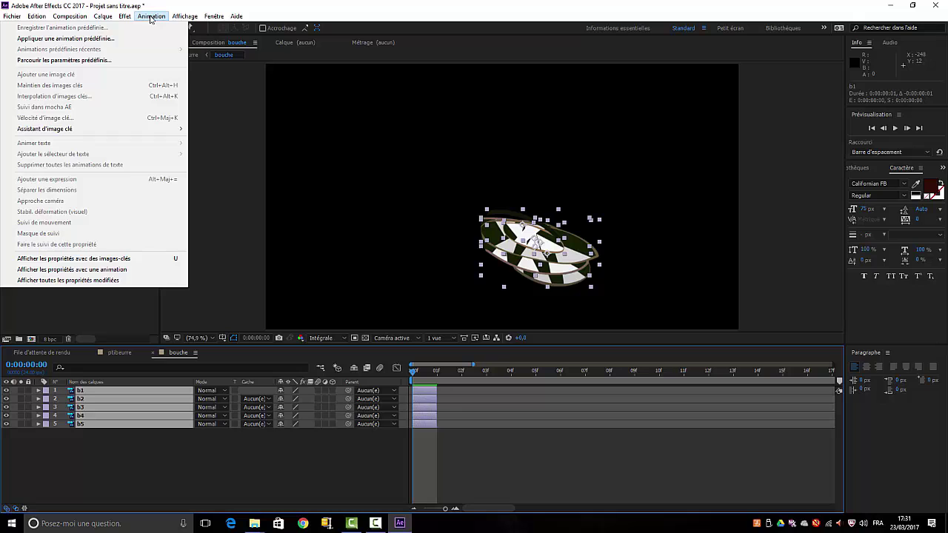
mouse_move(62, 131)
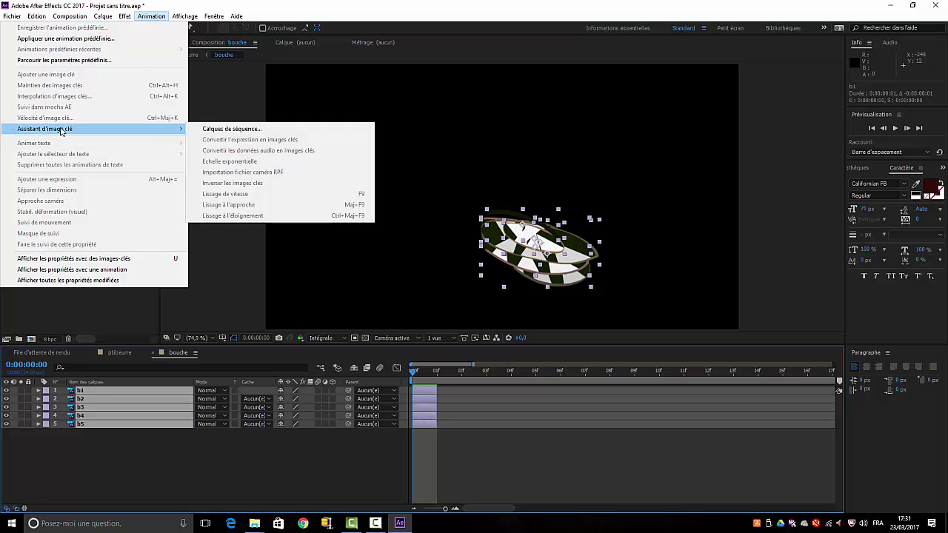
left_click(231, 128)
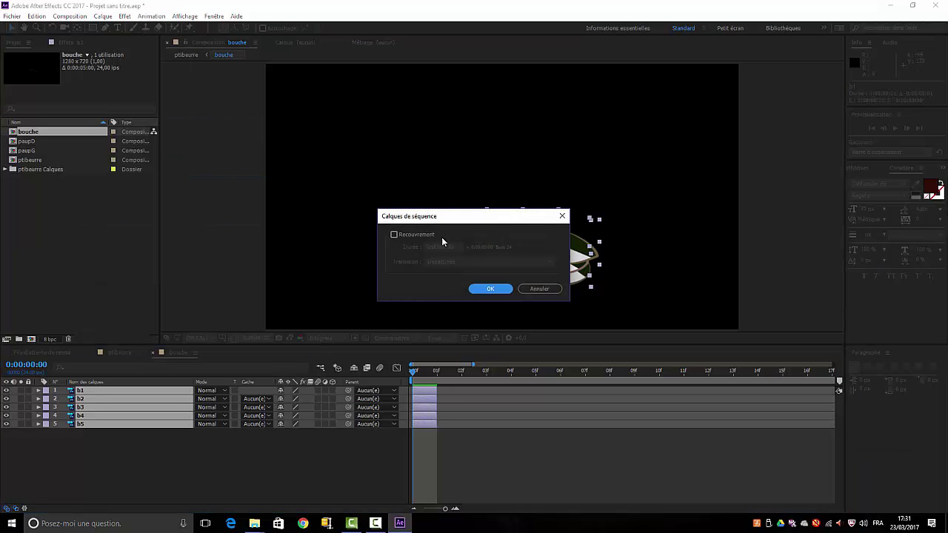
left_click(495, 289)
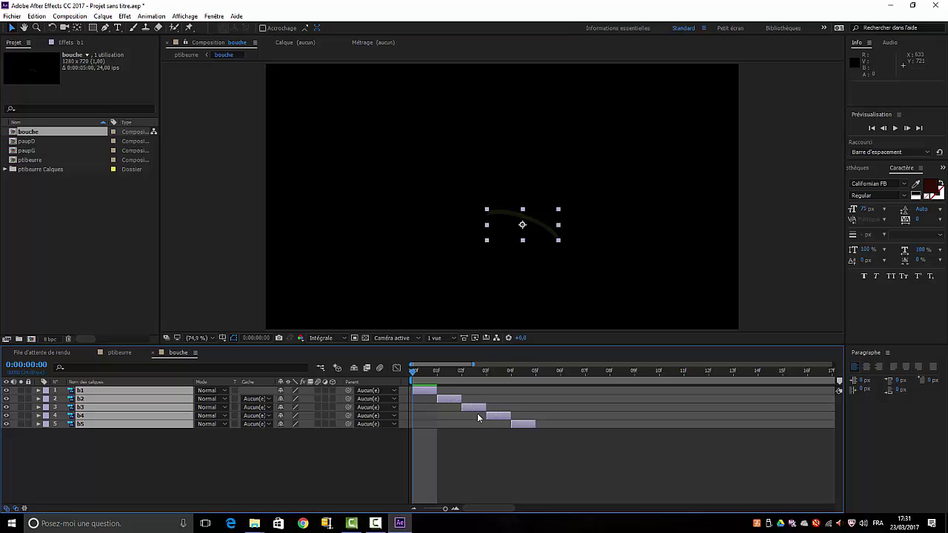
left_click(267, 470)
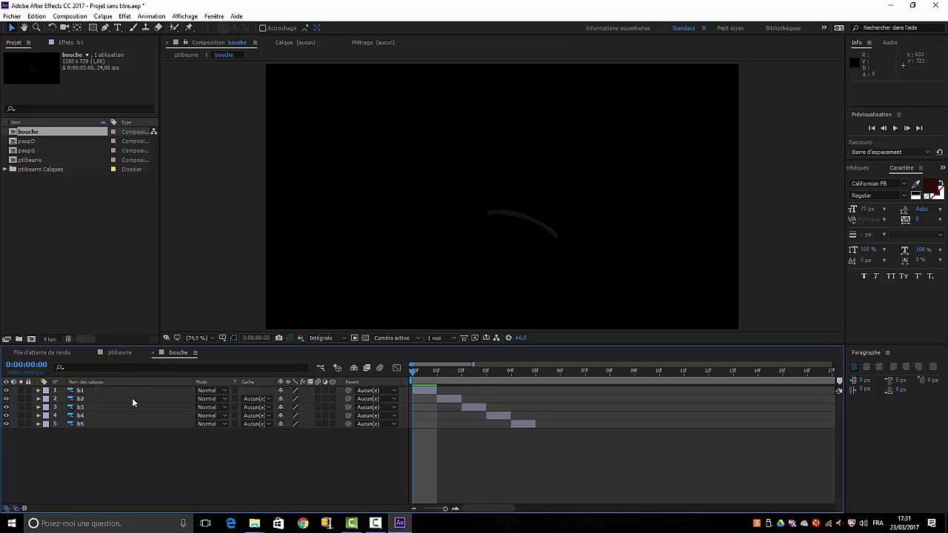
- Add a null object to the ptibeurre composition and rename it animbouche
left_click(119, 354)
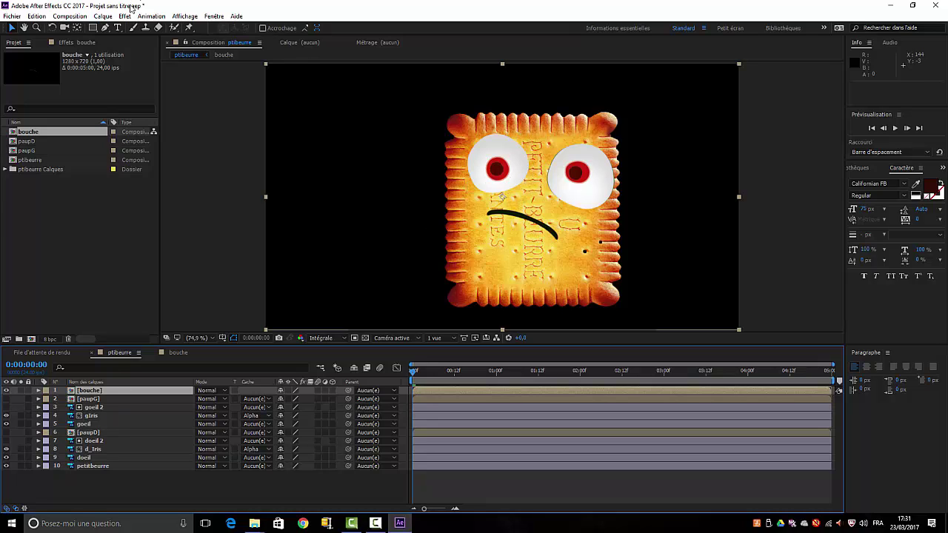
left_click(104, 16)
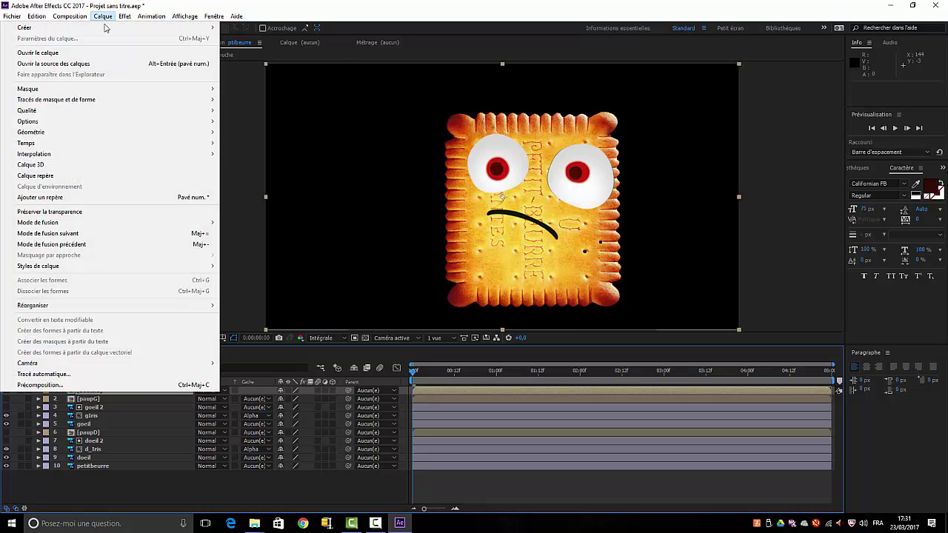
mouse_move(106, 30)
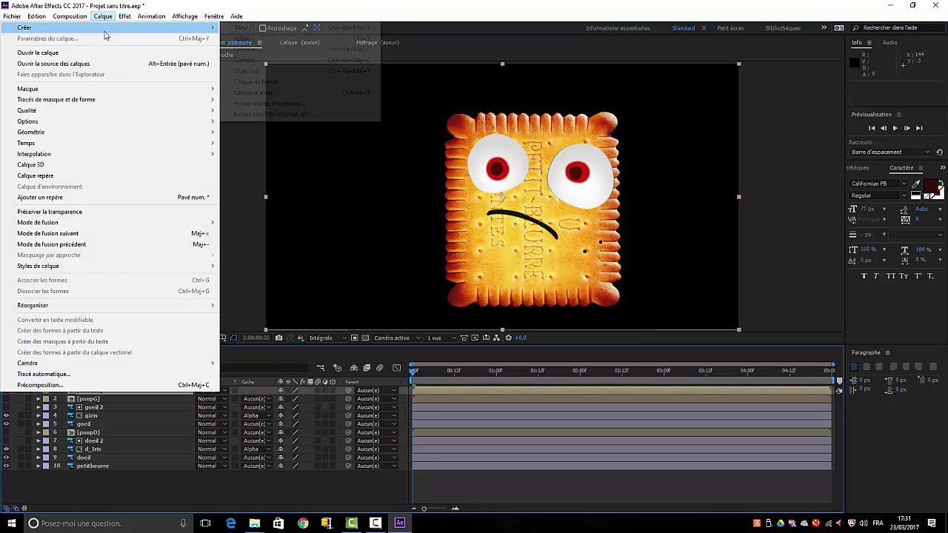
left_click(253, 73)
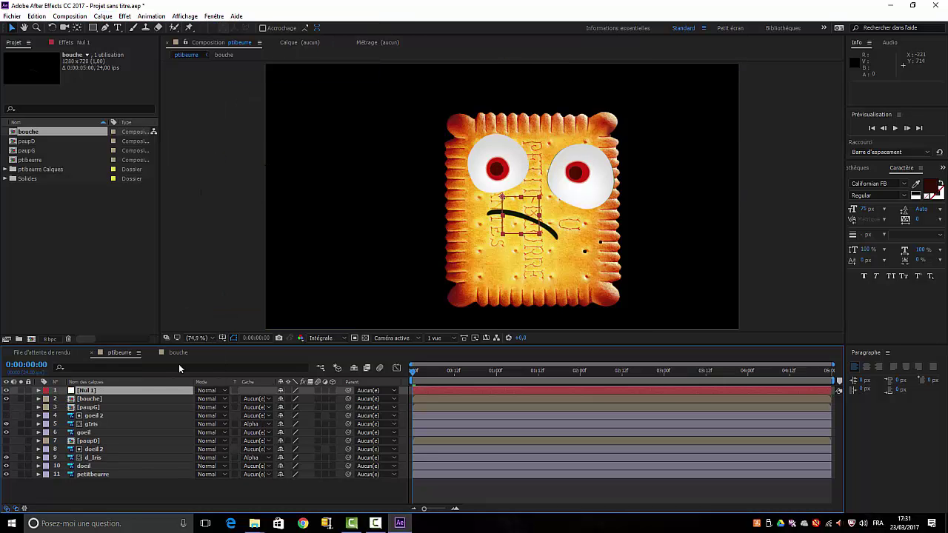
right_click(89, 391)
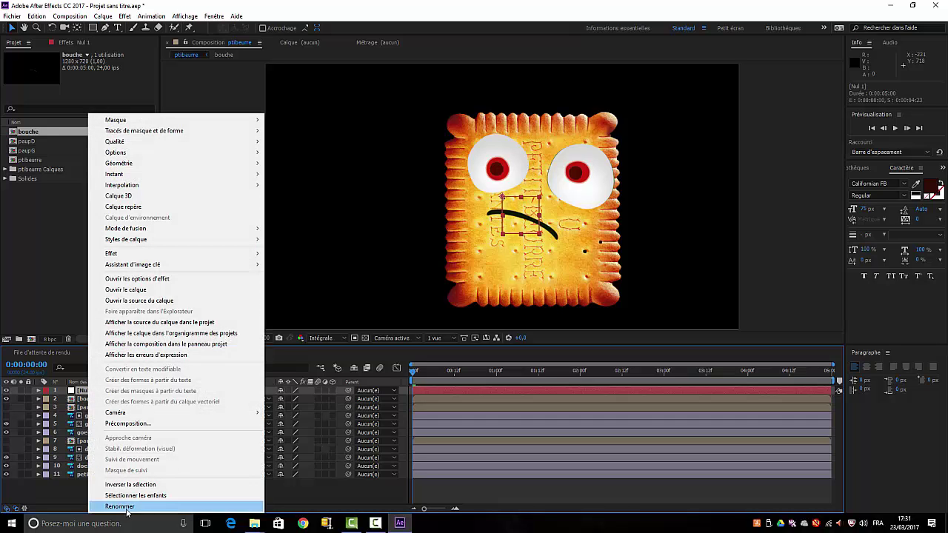
left_click(126, 508)
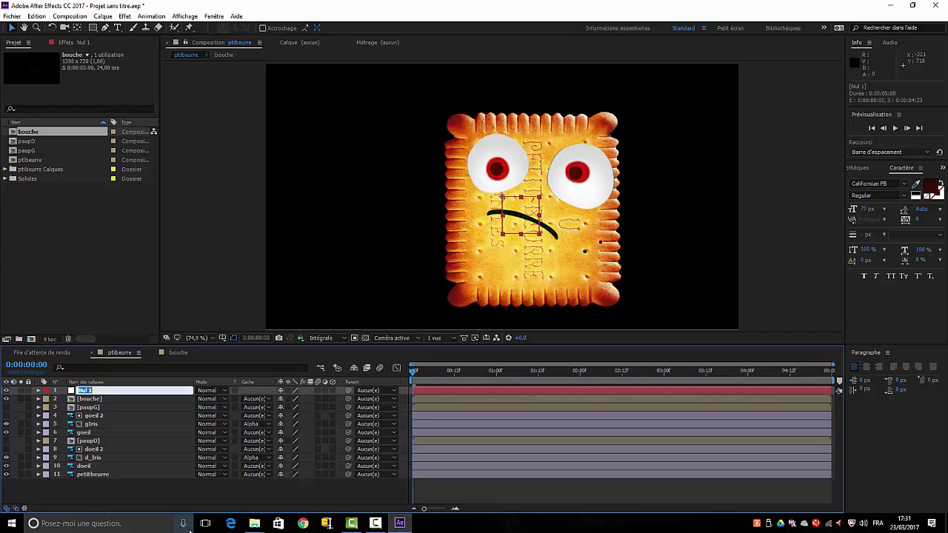
type("a")
type("r")
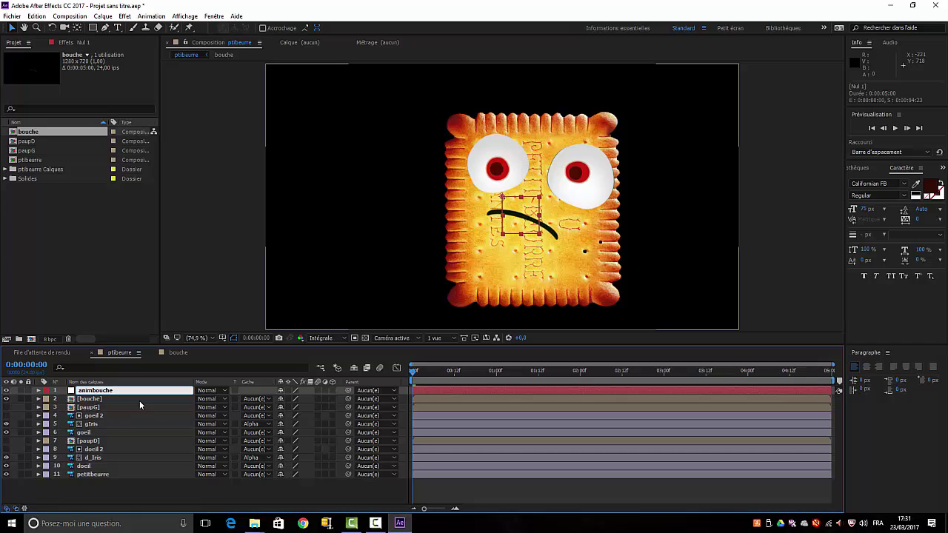
key("Return")
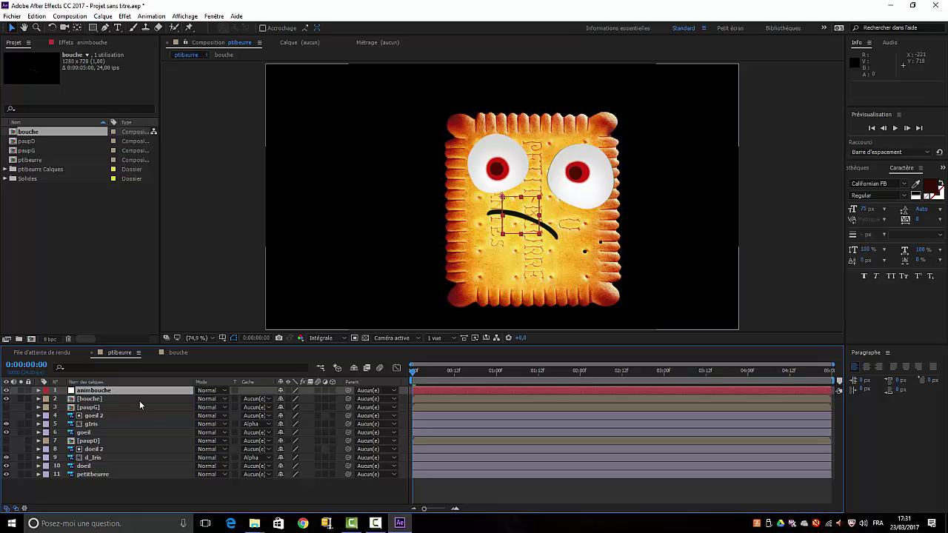
- Reveal the Rotation property of animbouche and enable time remapping on the bouche layer
key("r")
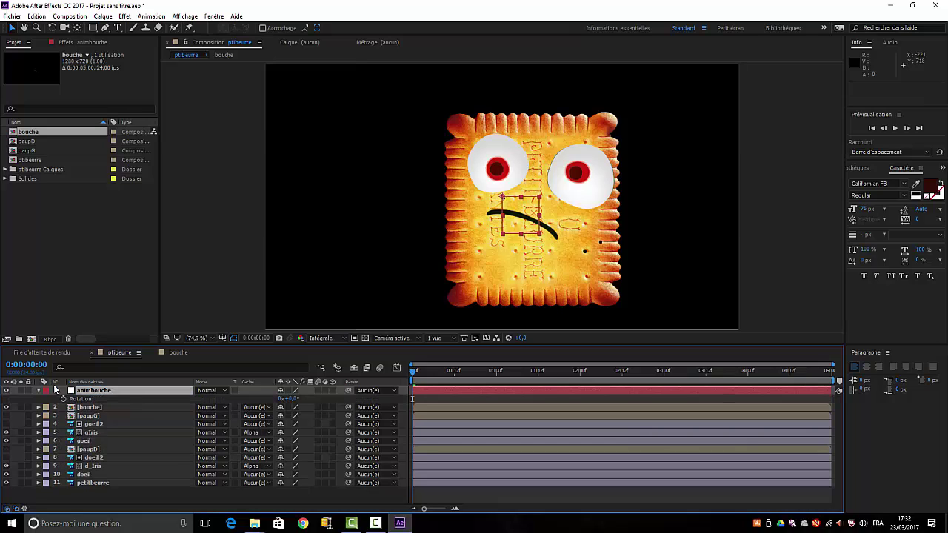
left_click(90, 408)
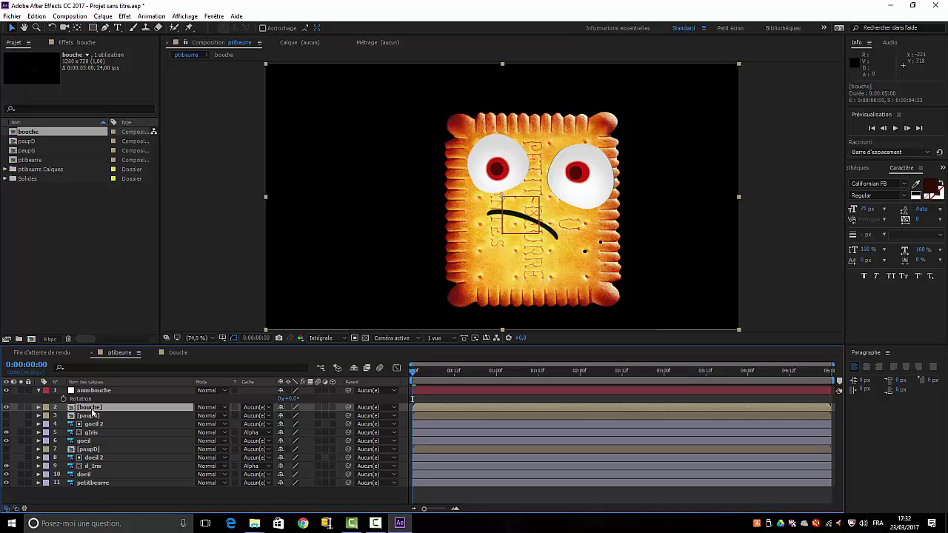
right_click(92, 412)
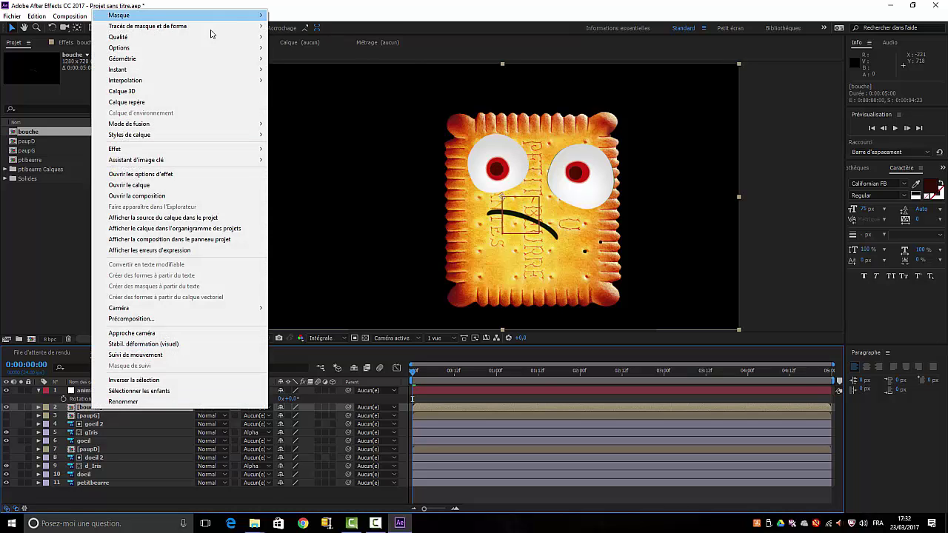
mouse_move(147, 72)
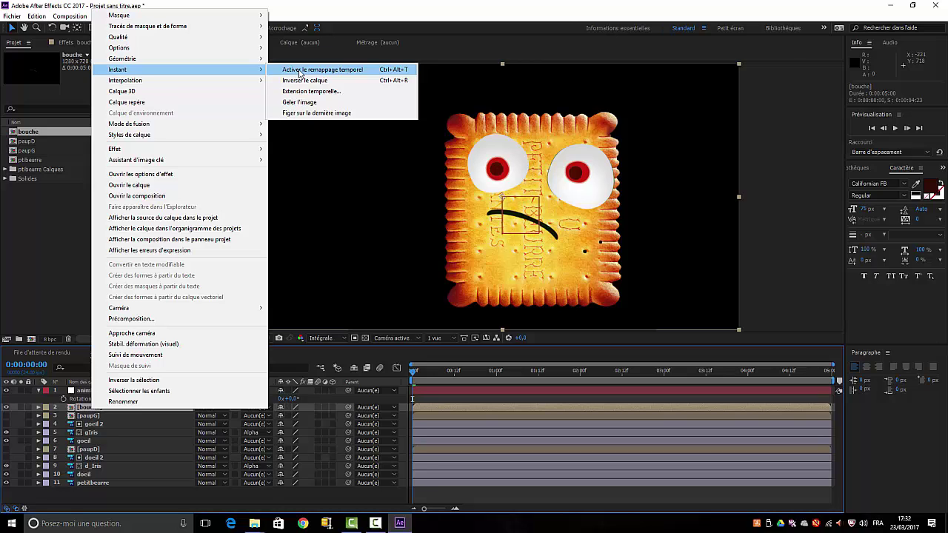
left_click(300, 71)
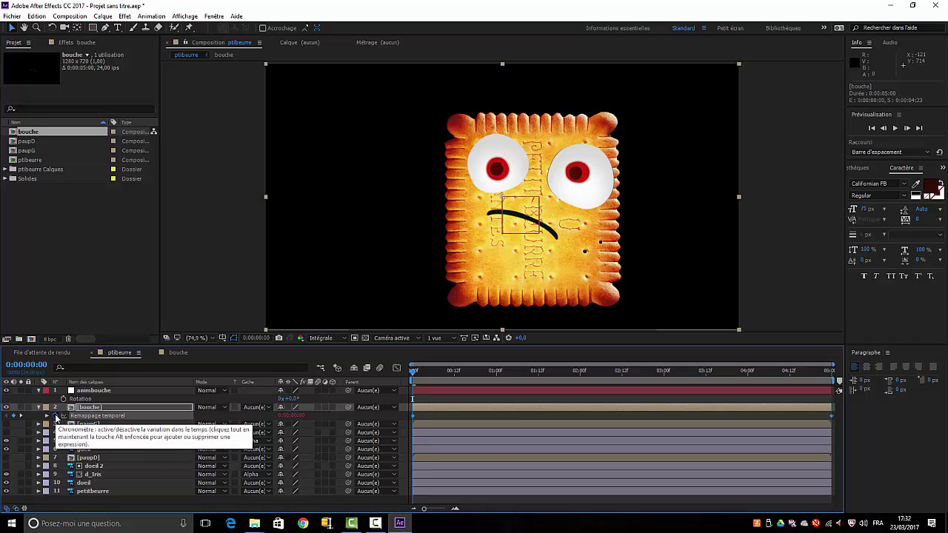
- Add an expression to bouche's time remapping that links it to animbouche's rotation divided by 23.97
left_click(57, 417, "alt")
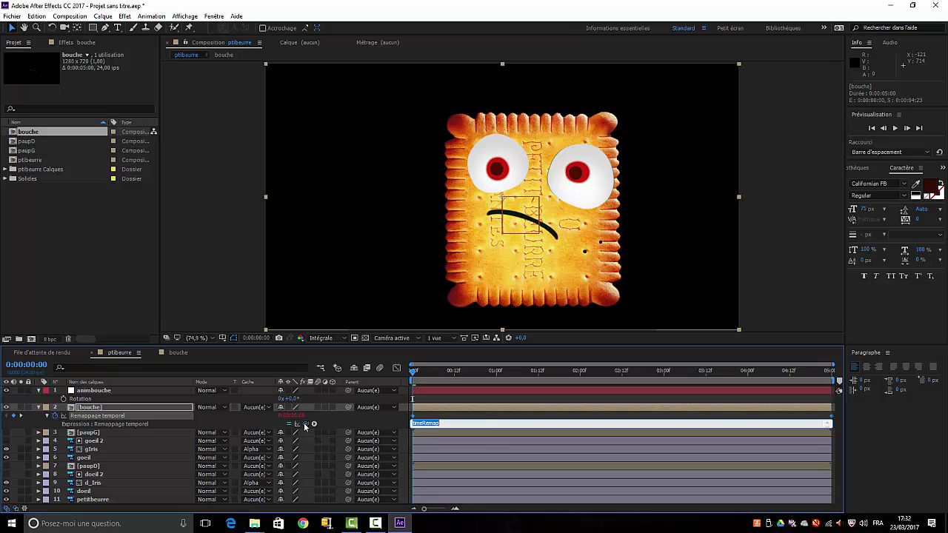
left_click_drag(304, 426, 65, 400)
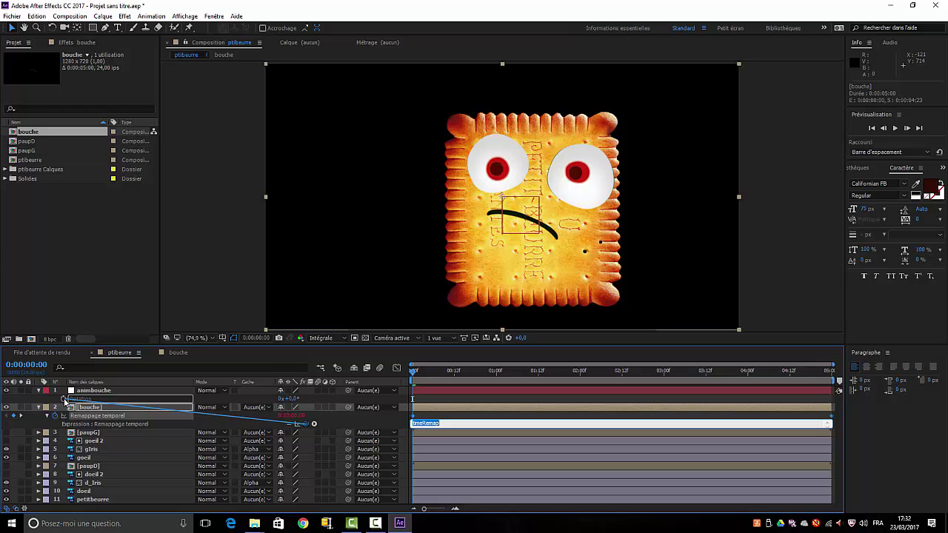
left_click_drag(64, 402, 66, 401)
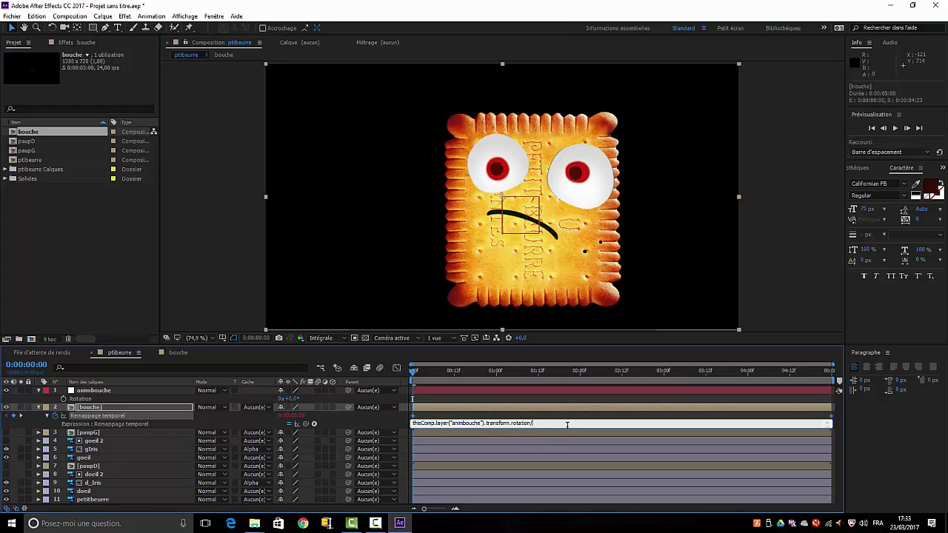
type("23.97")
left_click(904, 433)
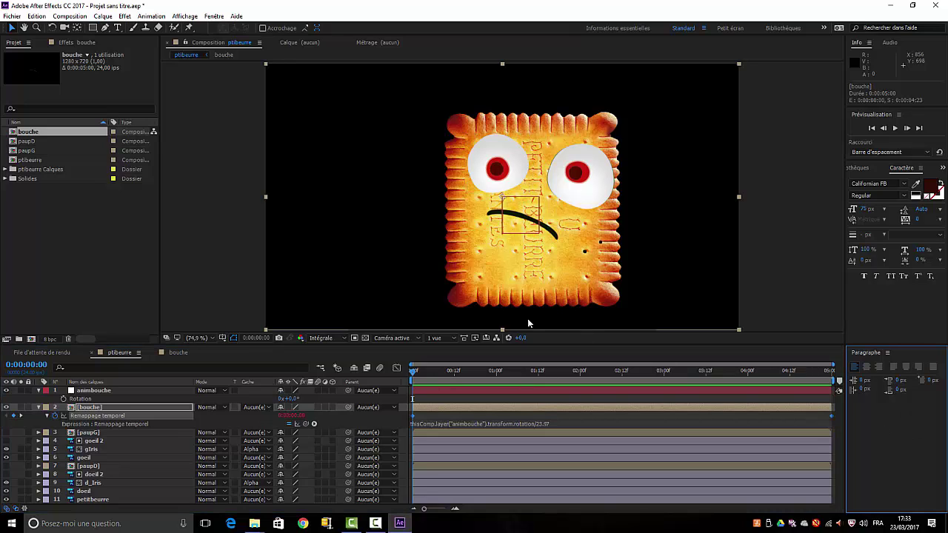
- Open the bouche composition and step through frames 0 to 2 to examine the mouth shape on each frame
double_click(89, 408)
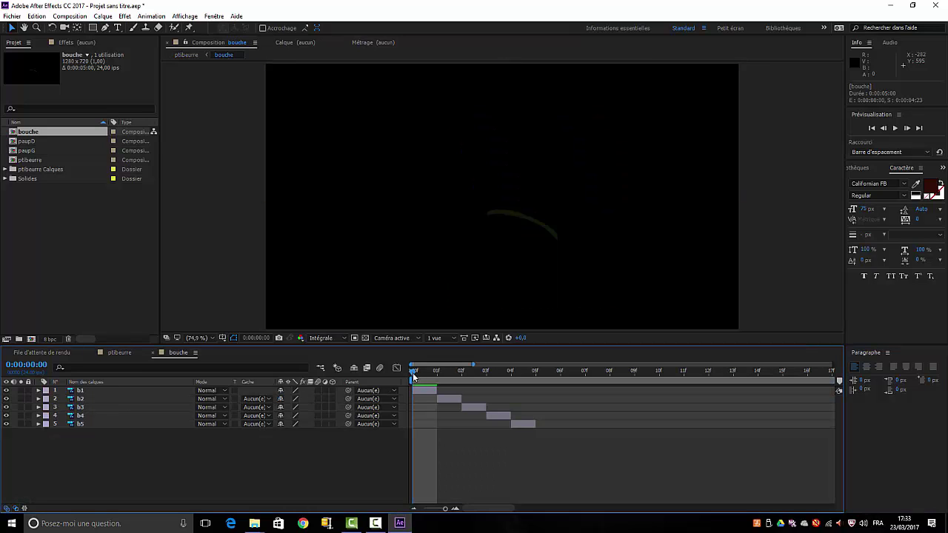
left_click(439, 372)
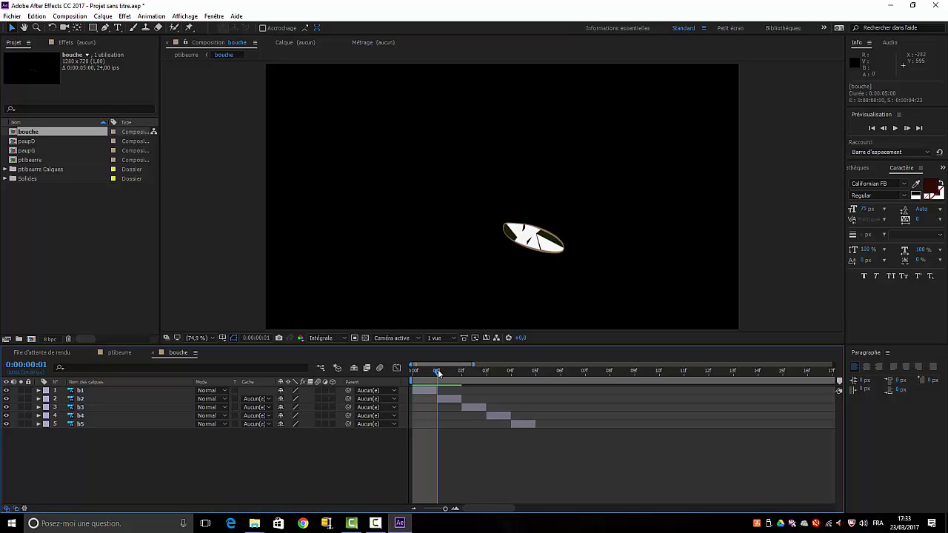
left_click_drag(438, 372, 415, 378)
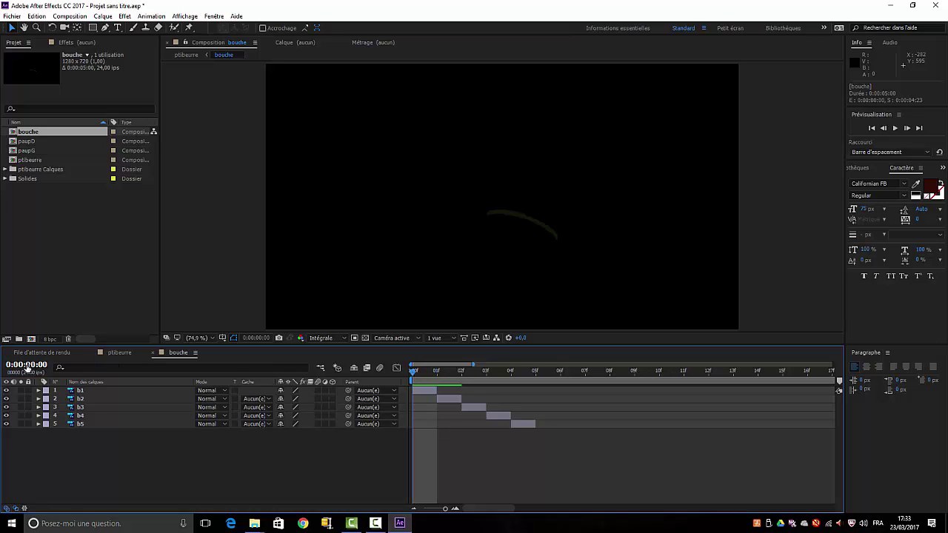
key("Page_Down")
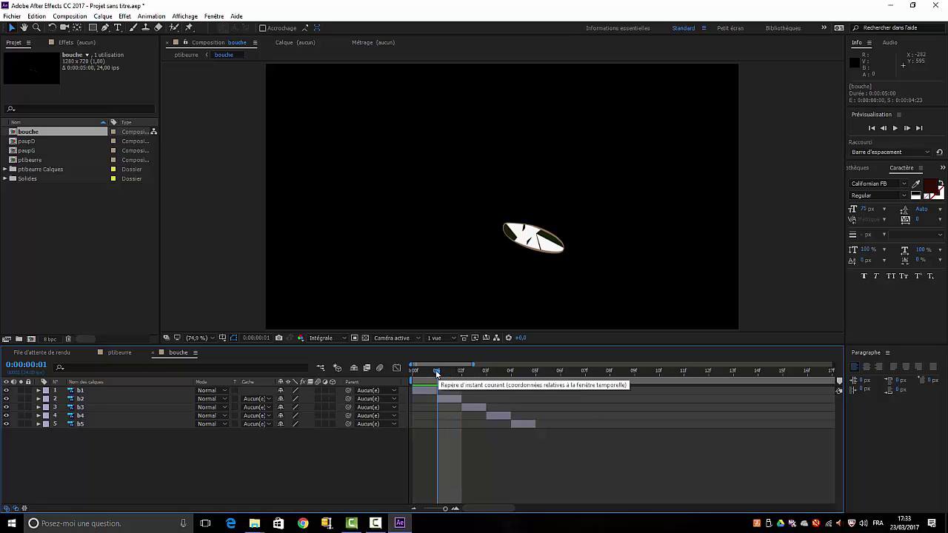
left_click(458, 370)
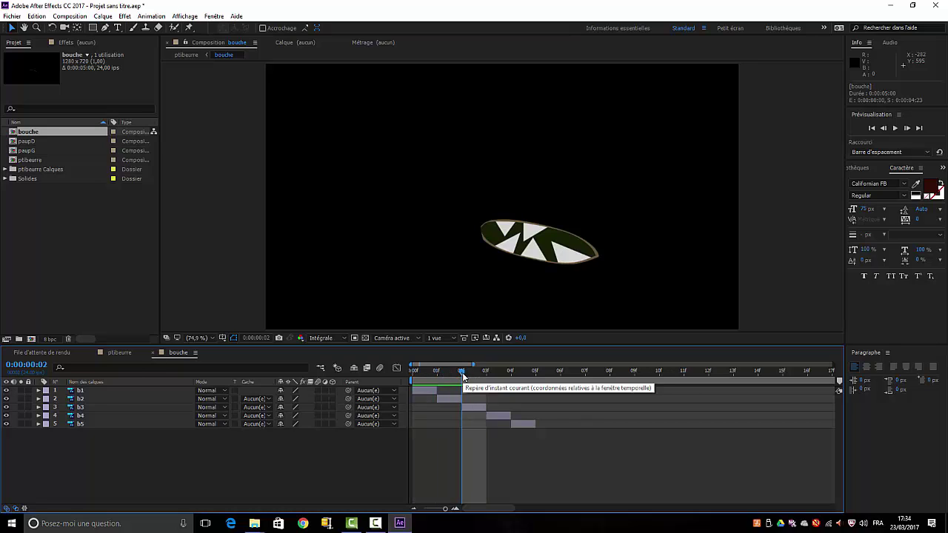
- Examine the mouth shapes on frames 3 to 5 of the bouche composition, rewind to frame 0 and return to the ptibeurre composition
left_click(487, 374)
left_click(508, 375)
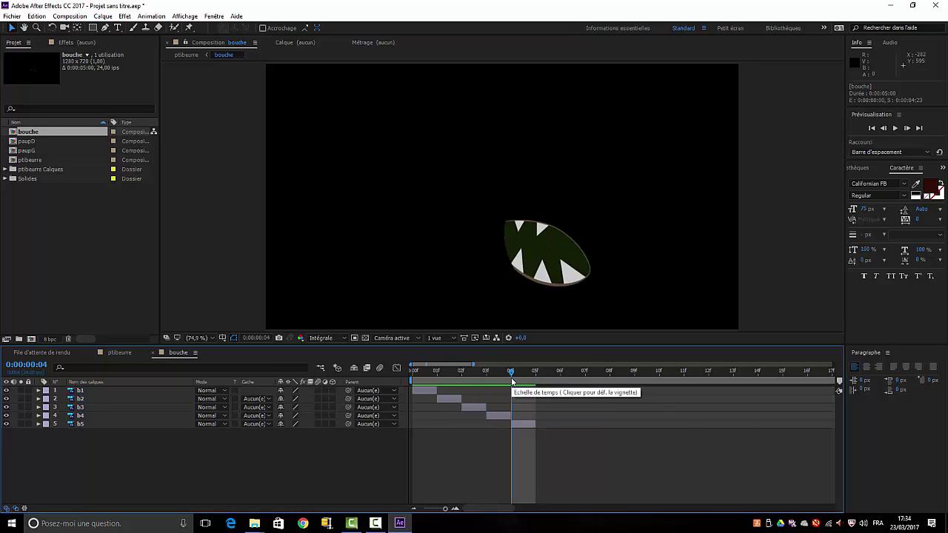
left_click(531, 371)
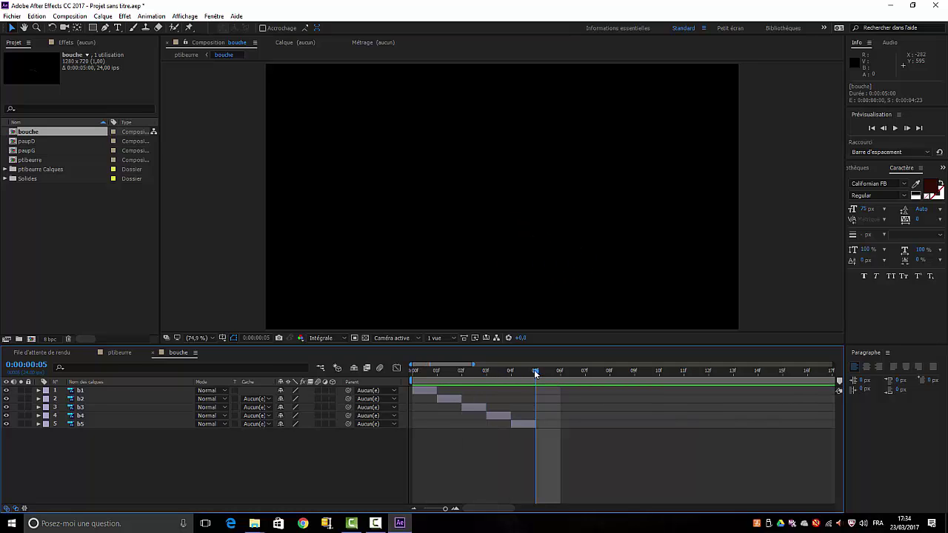
key("space")
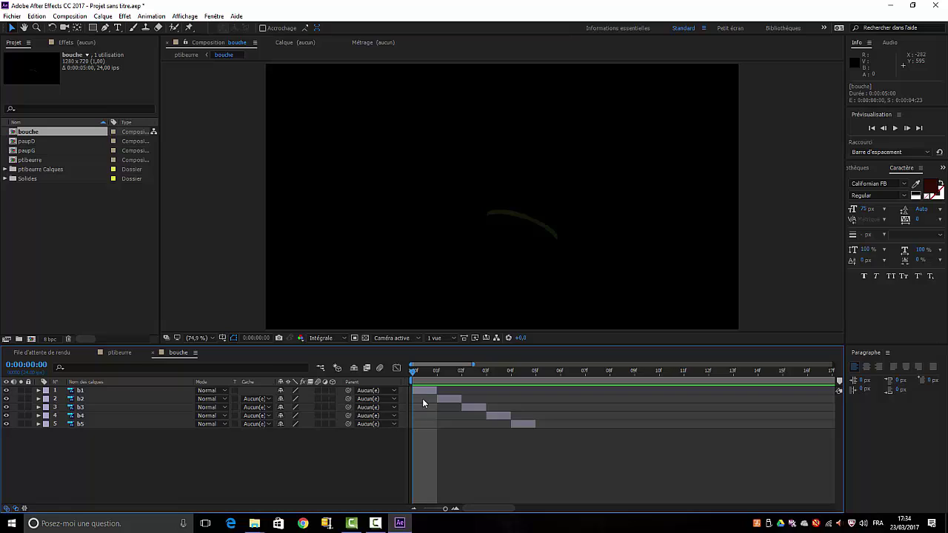
left_click(414, 390)
left_click(445, 411)
mouse_move(412, 373)
left_mouse_down()
mouse_move(436, 372)
mouse_move(412, 372)
left_mouse_up()
left_click(119, 352)
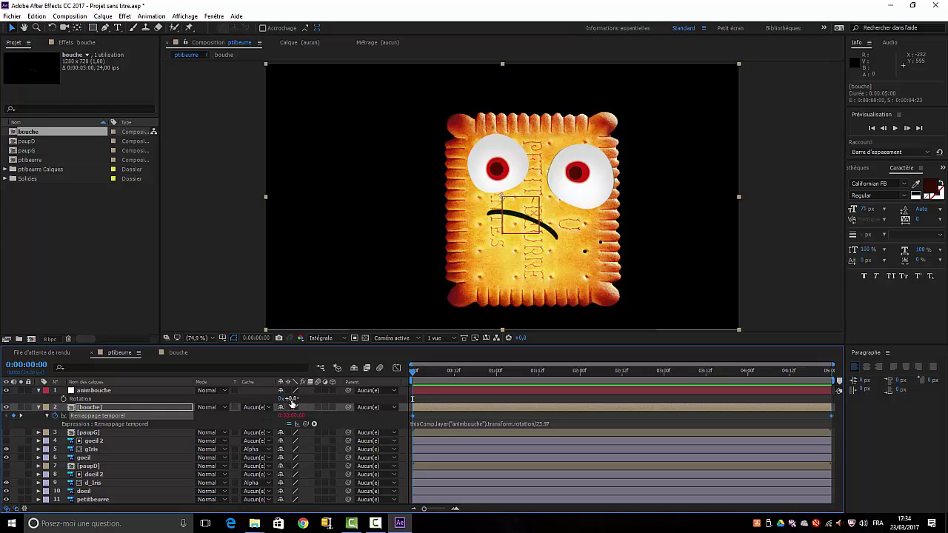
- Test the mouth link by setting animbouche's rotation successively to 1°, 2° and 3°
left_click(293, 401)
type("1")
key("Return")
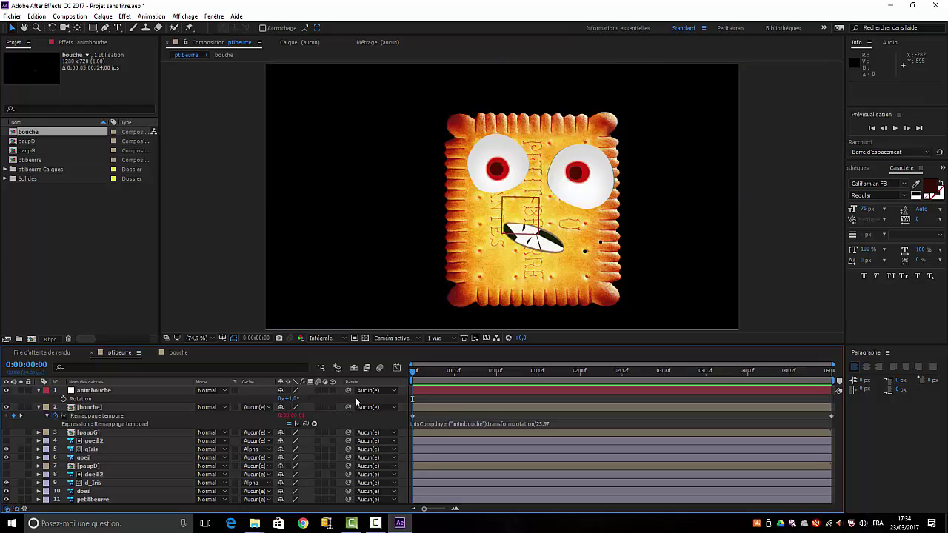
left_click(295, 399)
type("2")
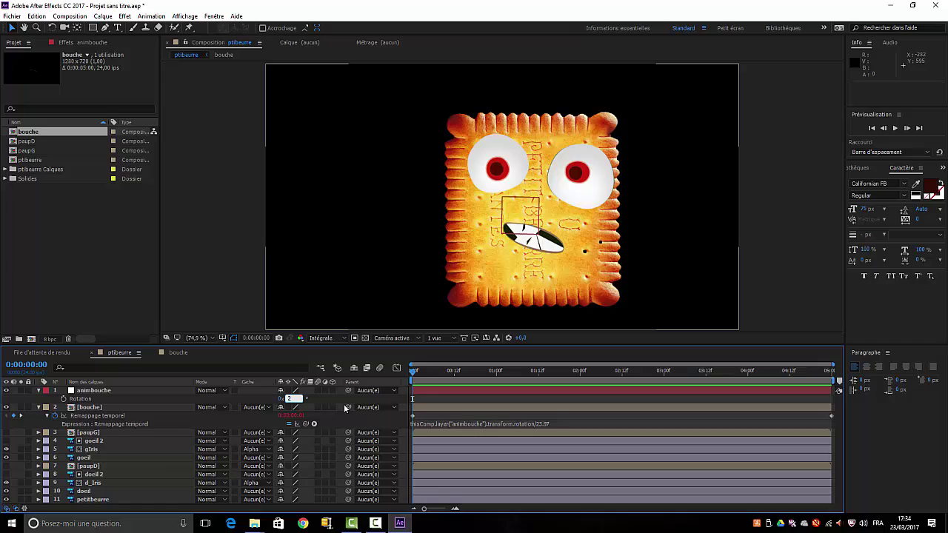
key("Return")
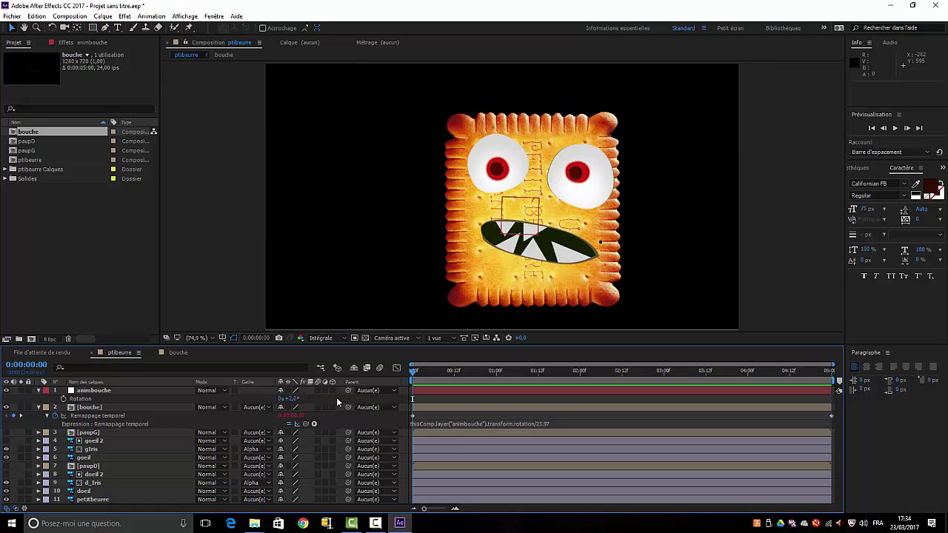
left_click(289, 398)
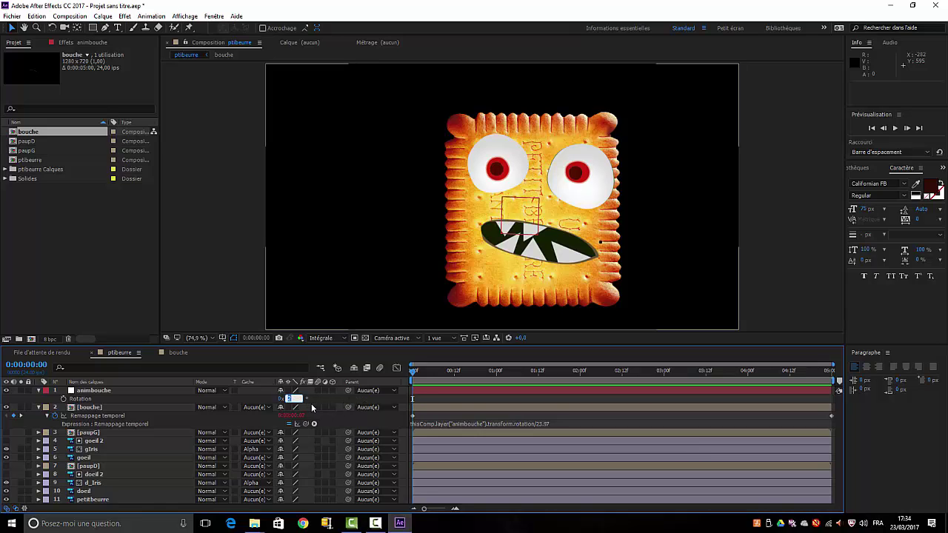
type("3")
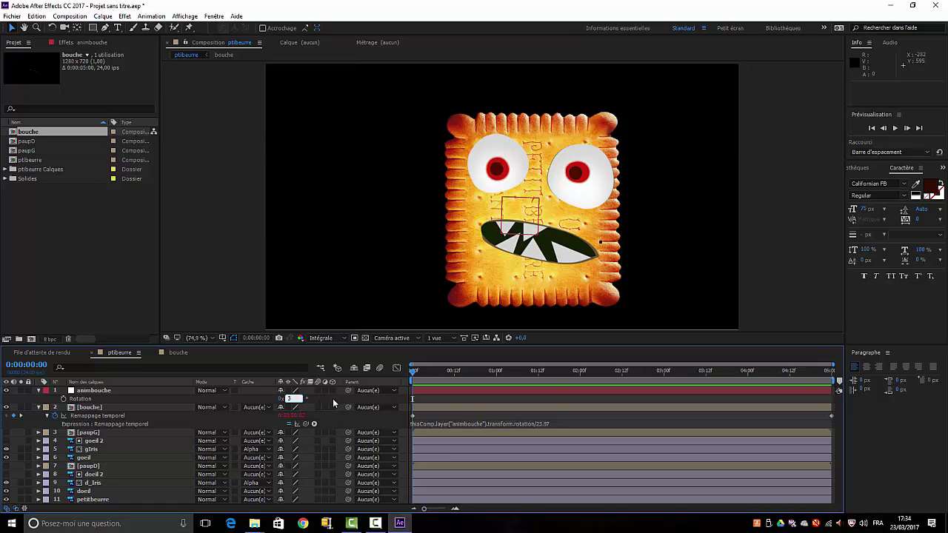
key("Return")
- Set animbouche's rotation to 4° and enable keyframing for it at frame 0
left_click(293, 398)
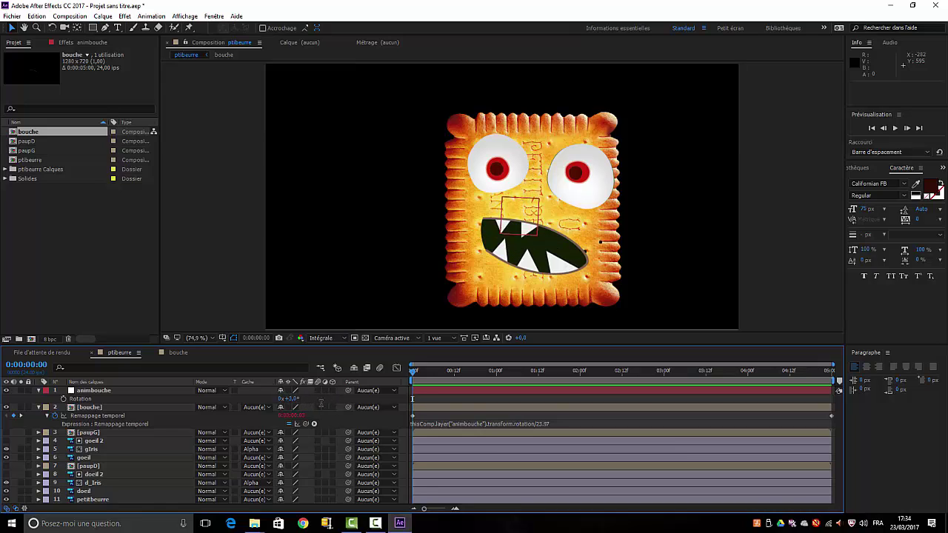
type("4")
key("Return")
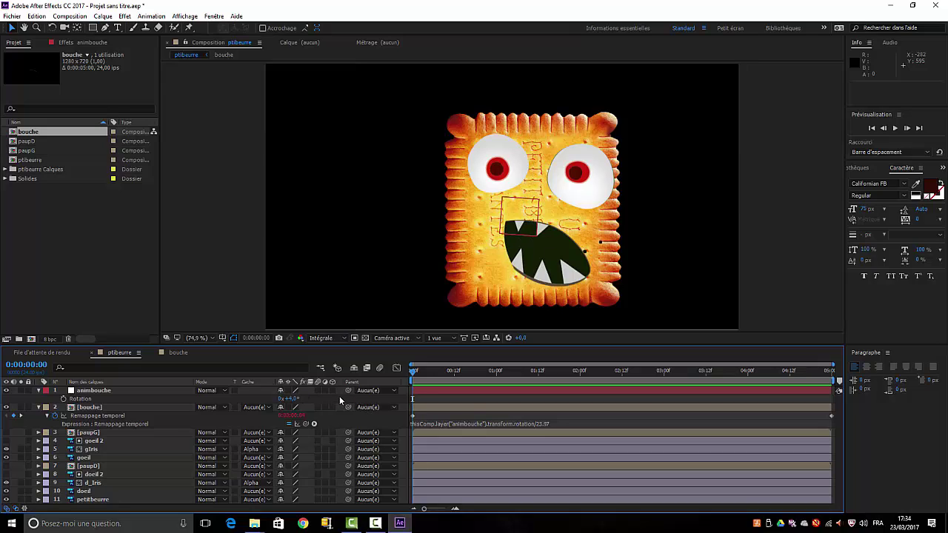
left_click(64, 399)
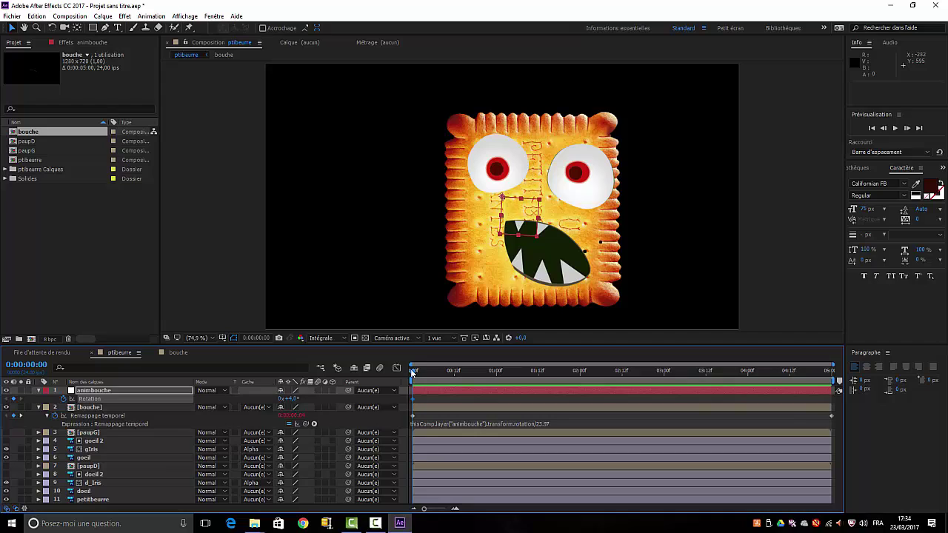
- Keyframe animbouche's rotation at 2° on frame 5 and 0° on frame 9
left_click_drag(413, 373, 430, 372)
left_click(295, 399)
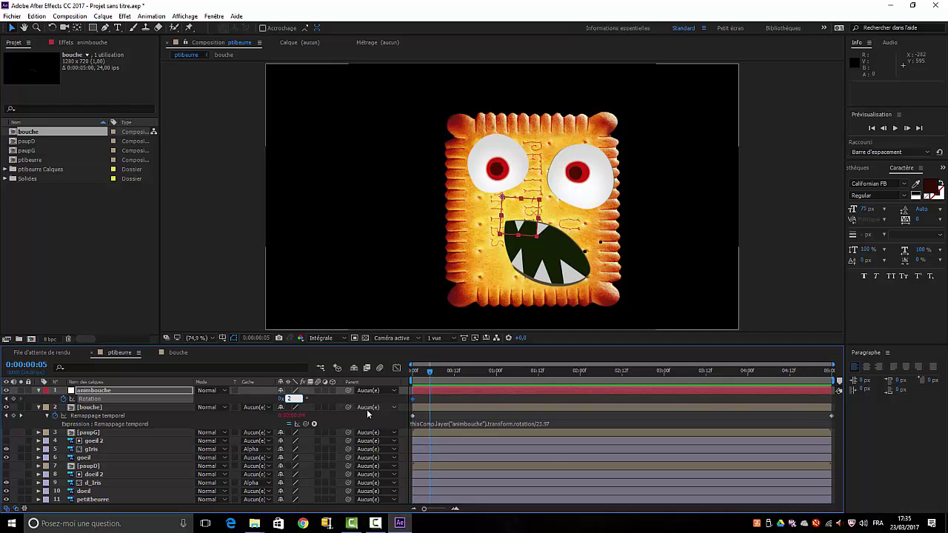
type("2")
key("Return")
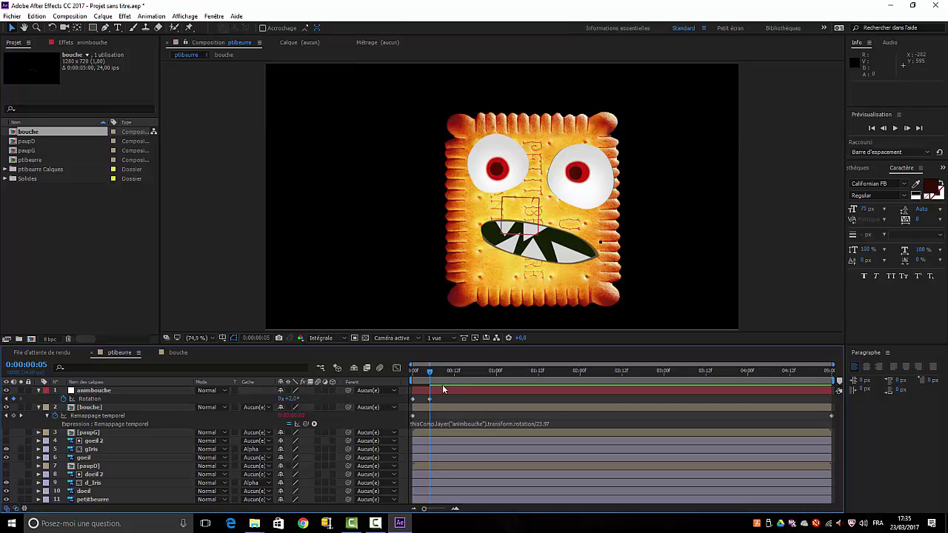
mouse_move(430, 371)
left_mouse_down()
mouse_move(394, 377)
mouse_move(441, 373)
mouse_move(397, 377)
mouse_move(441, 376)
mouse_move(407, 375)
mouse_move(437, 379)
mouse_move(417, 375)
mouse_move(409, 382)
mouse_move(434, 382)
mouse_move(400, 386)
mouse_move(444, 389)
mouse_move(404, 390)
mouse_move(436, 391)
mouse_move(408, 389)
mouse_move(421, 393)
mouse_move(398, 391)
mouse_move(445, 380)
left_mouse_up()
left_click(293, 399)
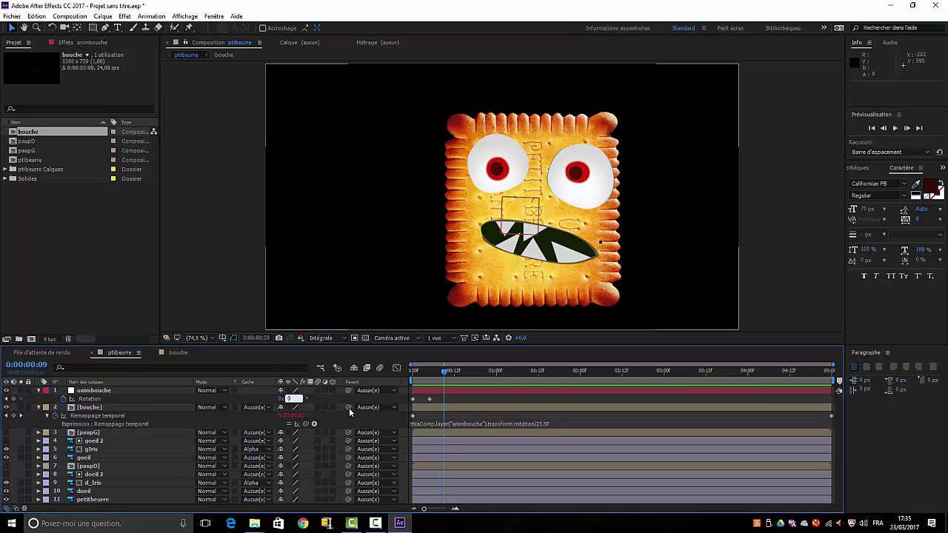
type("0")
left_click(329, 396)
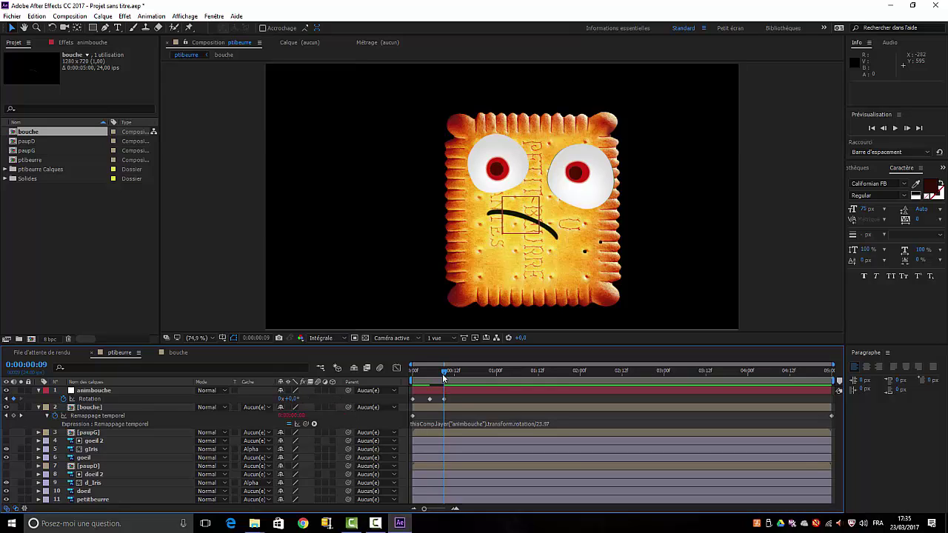
- Keyframe animbouche's rotation at 4° on frame 13 and 2° on frame 18
left_click_drag(443, 374, 457, 374)
left_click(296, 400)
type("4")
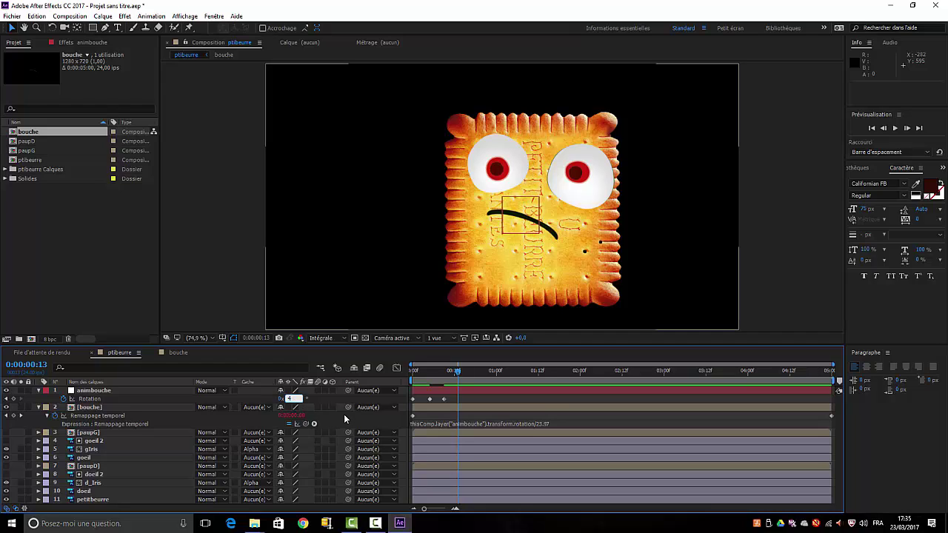
key("Return")
key("Page_Down")
key("Page_Down")
key("Page_Down")
key("Page_Down")
key("Page_Down")
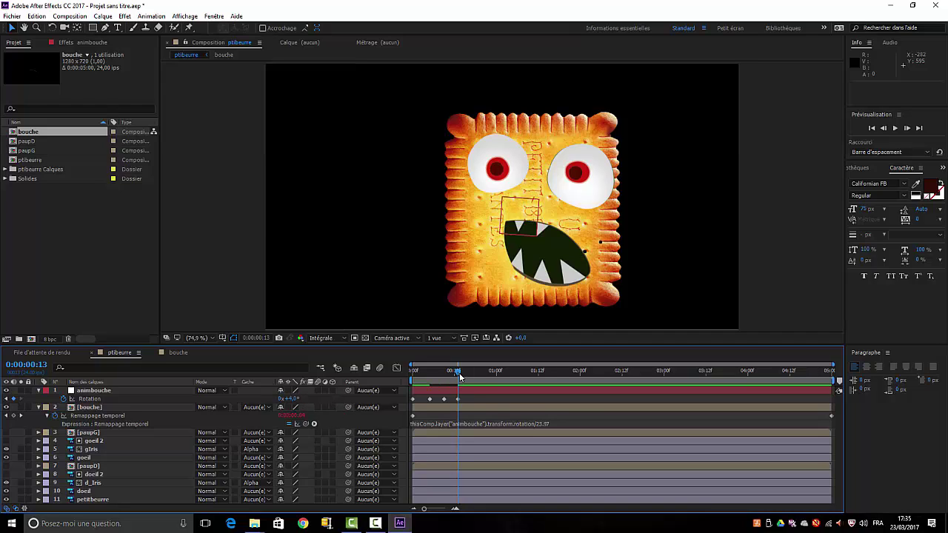
left_click(294, 399)
type("2")
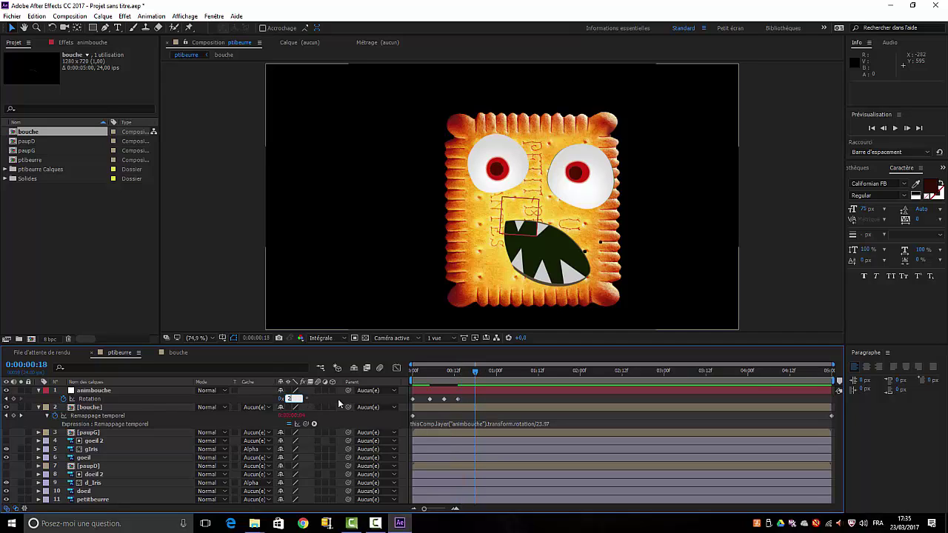
key("Return")
- Preview the mouth animation from the start of the ptibeurre composition
key("Home")
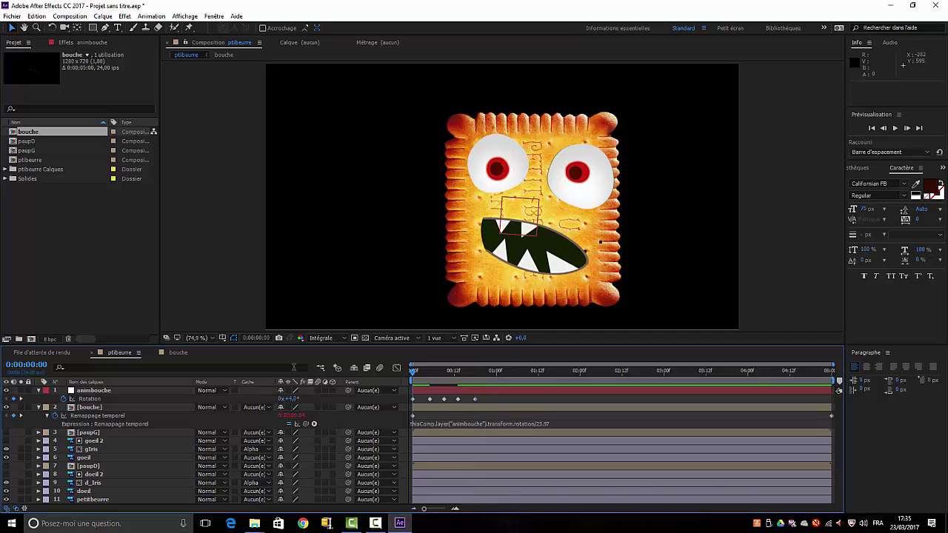
key("space")
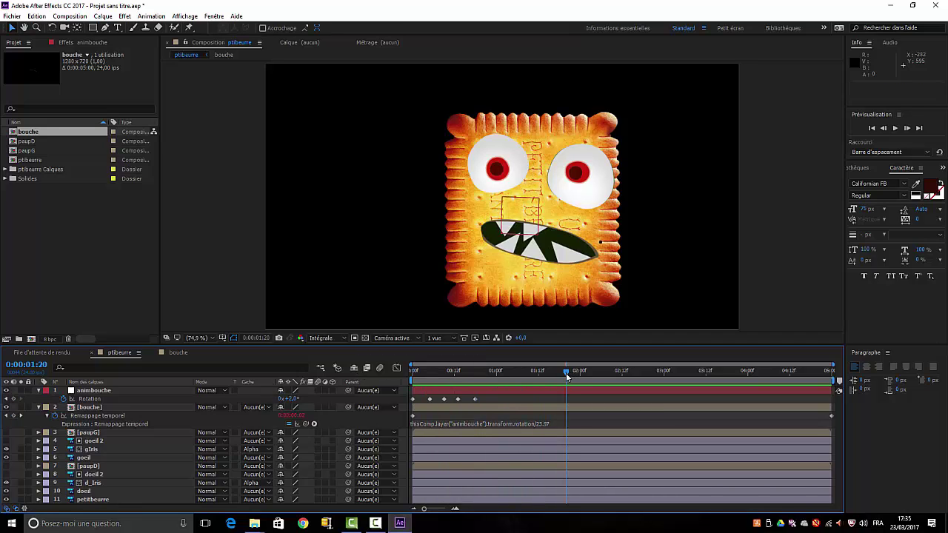
key("space")
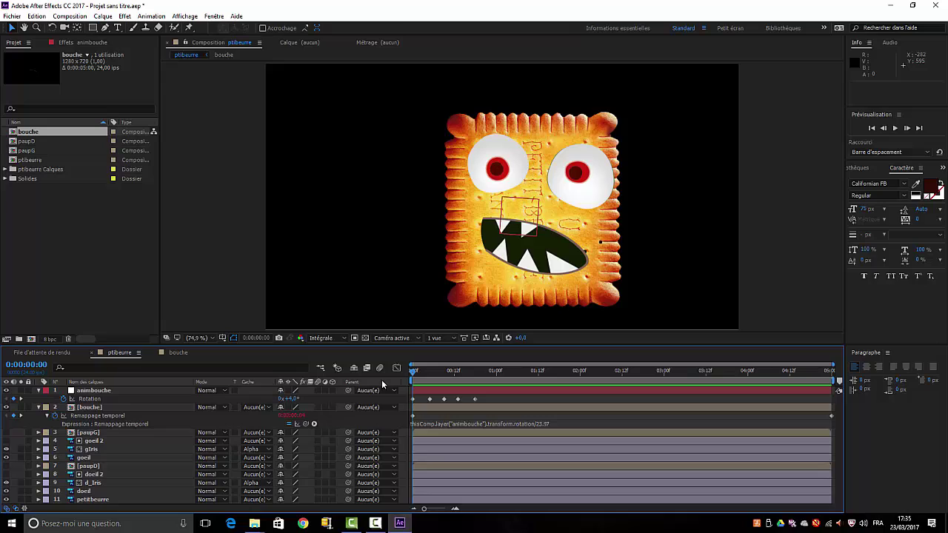
- Collapse the animbouche and bouche layers, then open the paupG composition with its gpaup01 and gpaup00 layers made visible
left_click(39, 390)
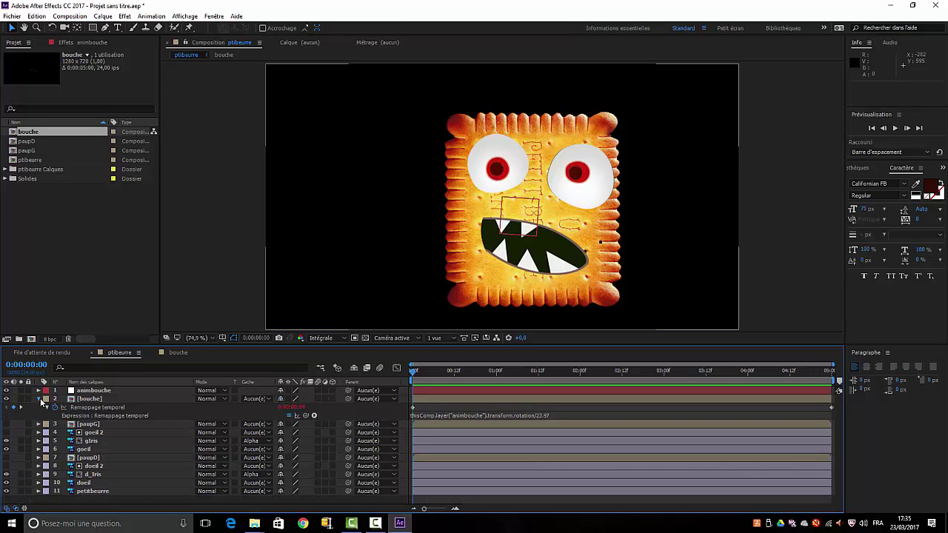
left_click(39, 399)
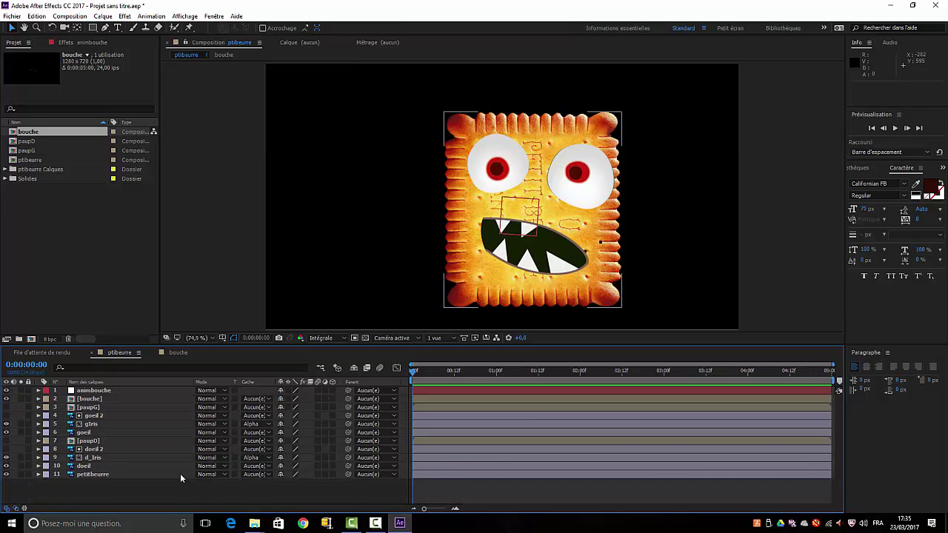
left_click(89, 408)
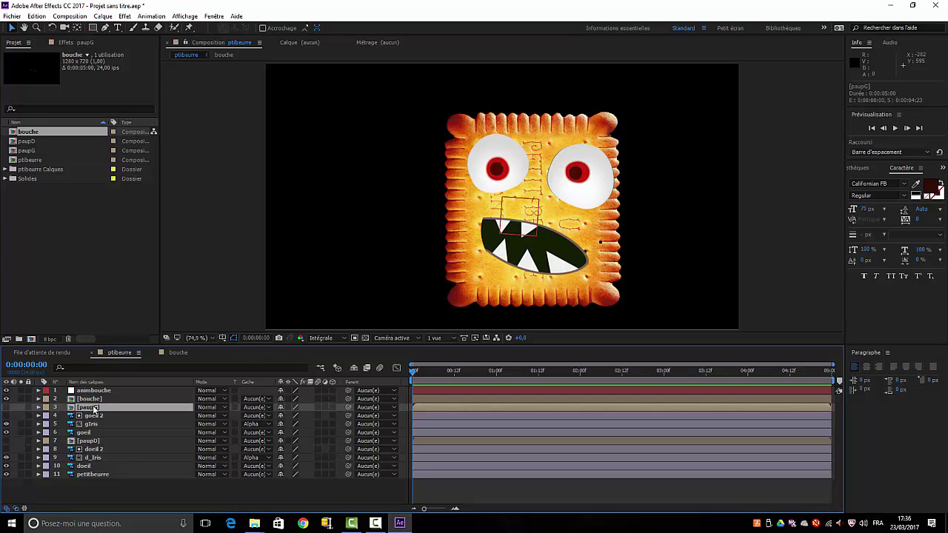
double_click(92, 407)
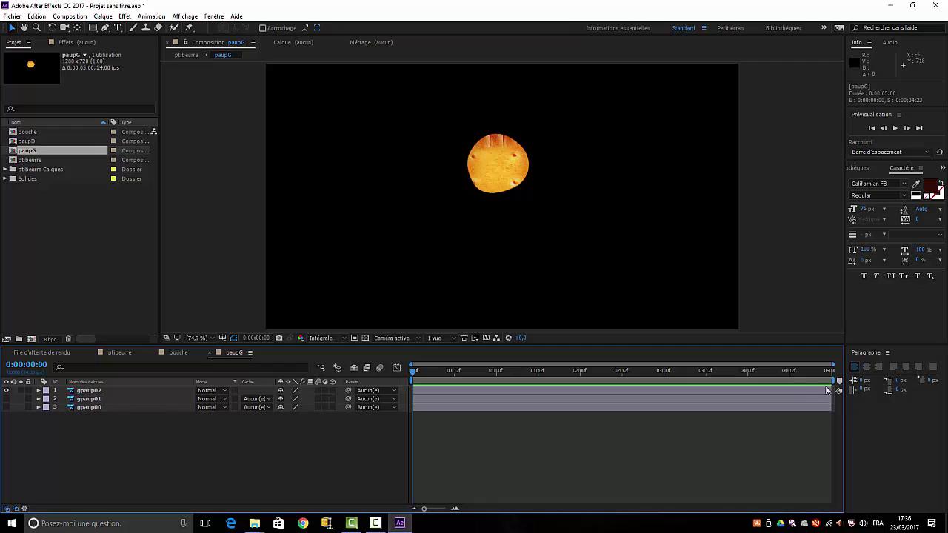
left_click_drag(6, 399, 7, 408)
- Trim the gpaup02, gpaup01 and gpaup00 layers together to a duration of one frame
left_click(145, 391)
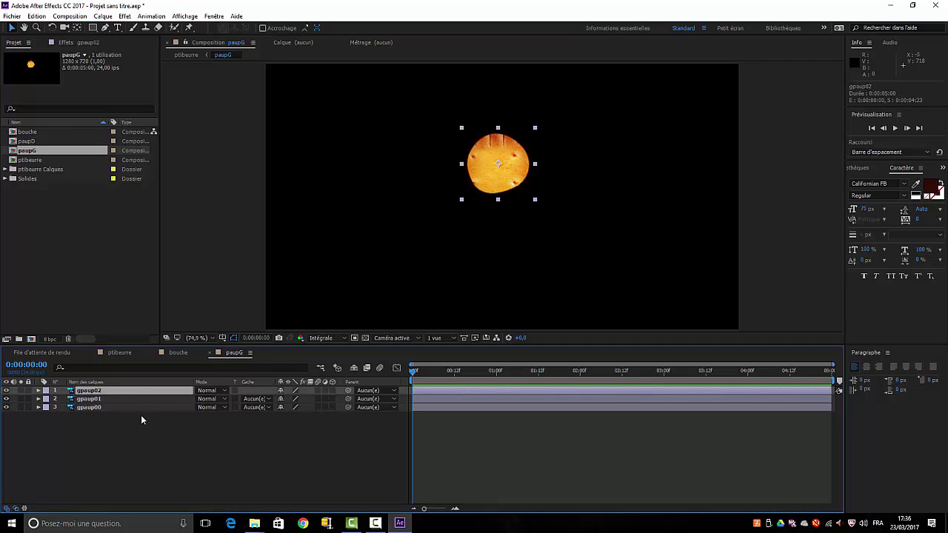
left_click(137, 409, "shift")
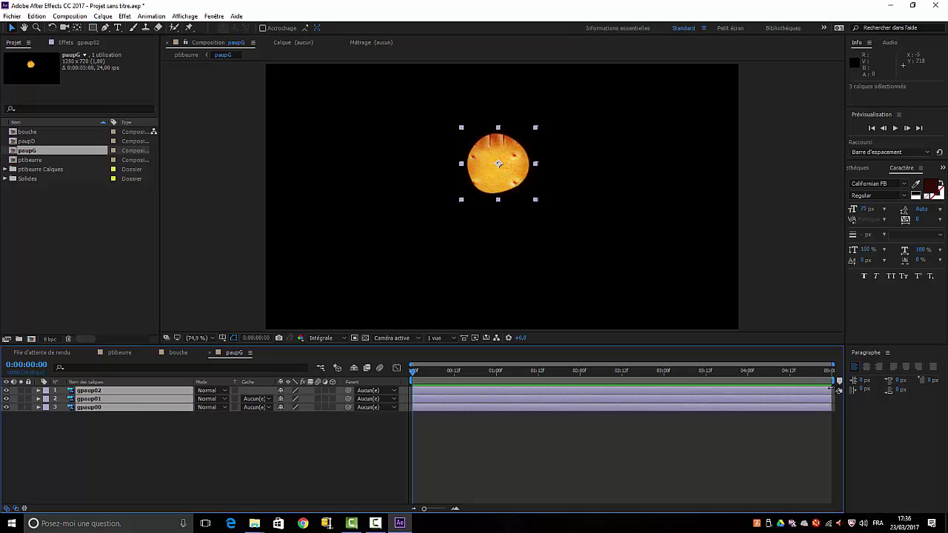
left_click_drag(831, 389, 440, 397)
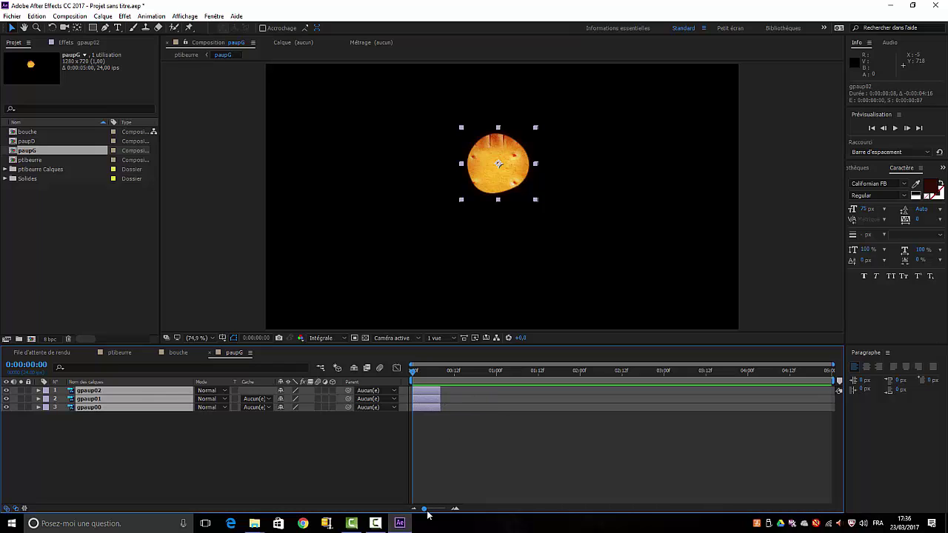
left_click_drag(428, 511, 447, 511)
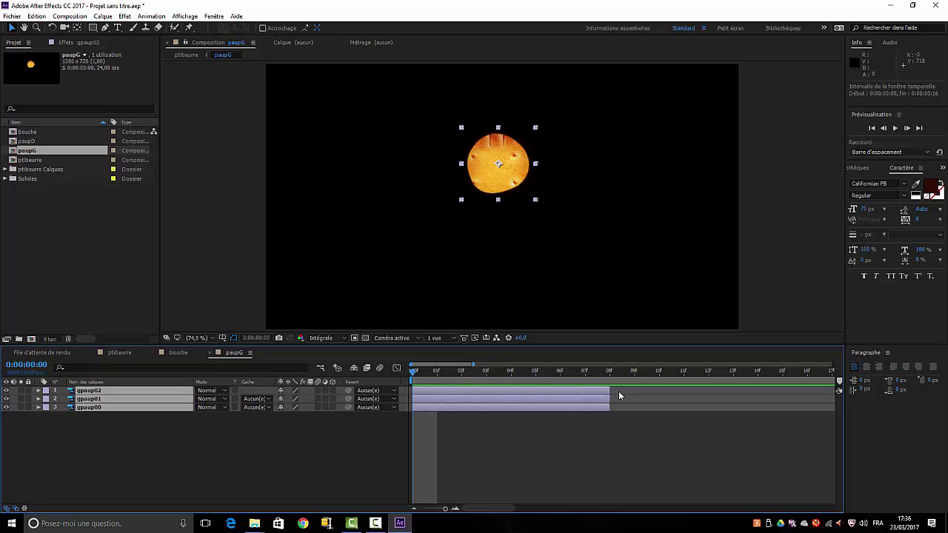
left_click_drag(602, 388, 437, 387)
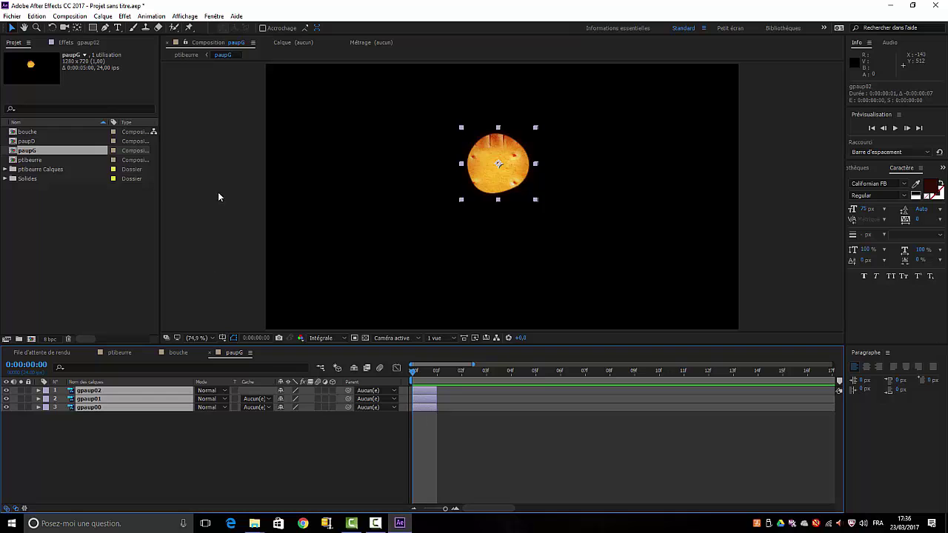
- Sequence the three gpaup layers end to end with Sequence Layers and return to the ptibeurre composition
left_click(151, 15)
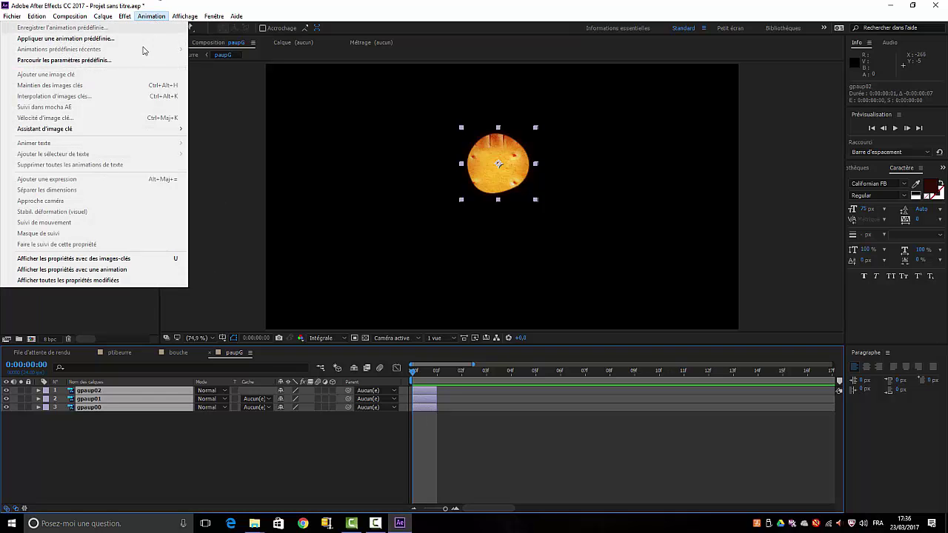
mouse_move(133, 133)
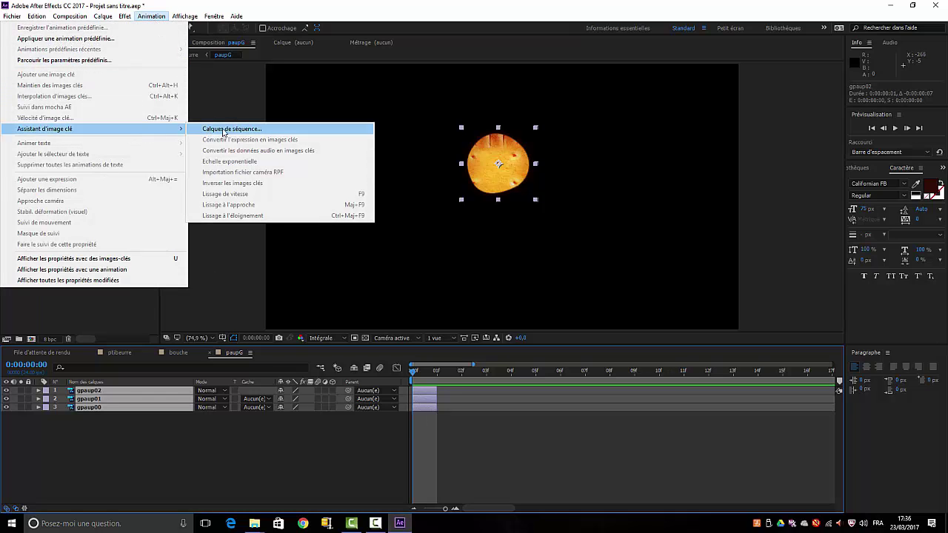
left_click(227, 129)
left_click(502, 293)
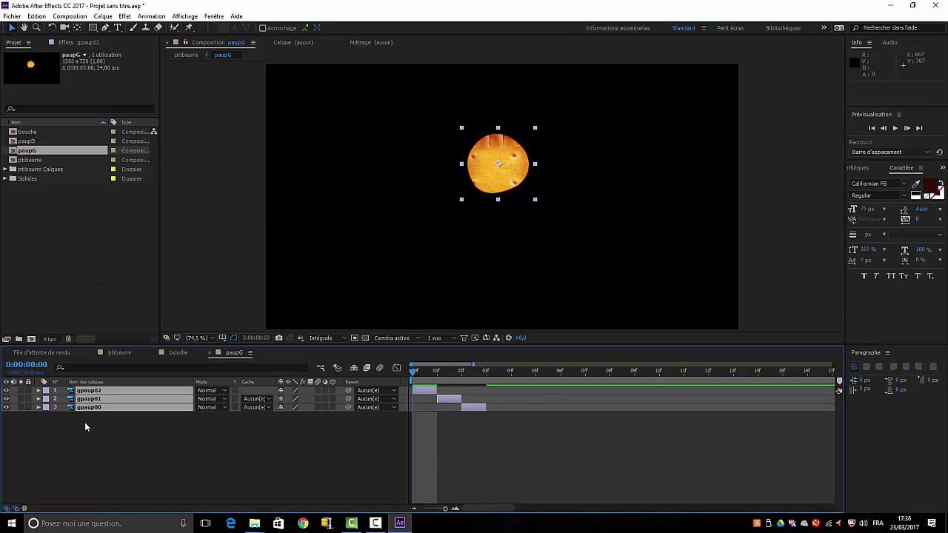
left_click(117, 353)
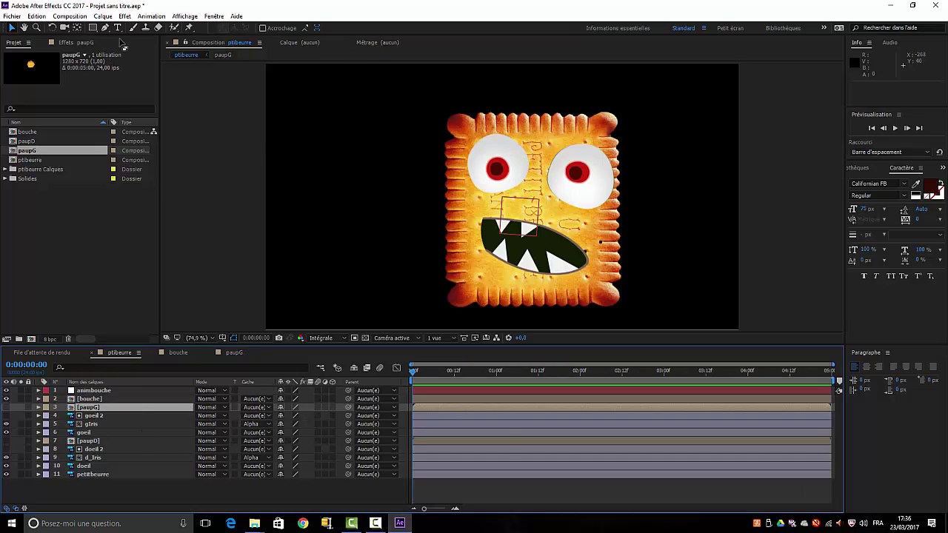
- Create a null object directly above the paupG layer in the ptibeurre composition and rename it animpopG
left_click(103, 16)
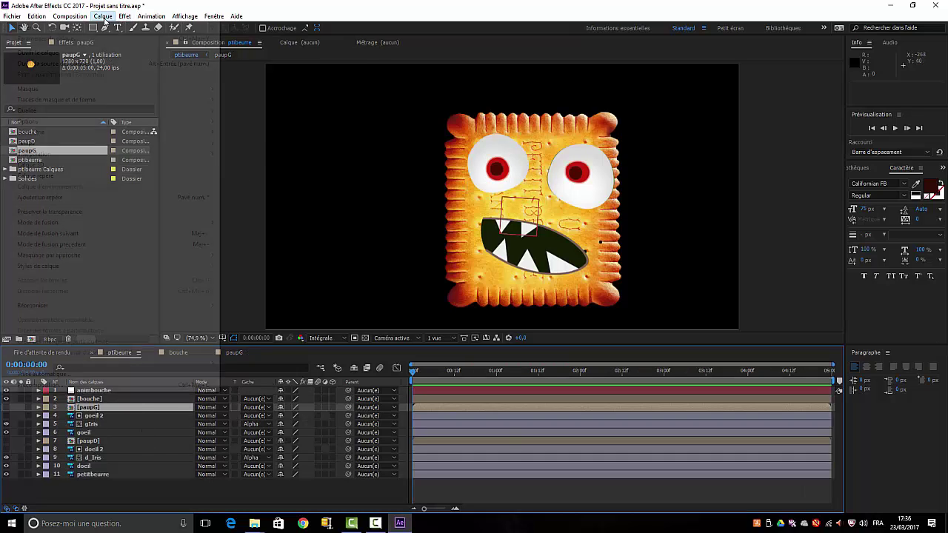
mouse_move(105, 32)
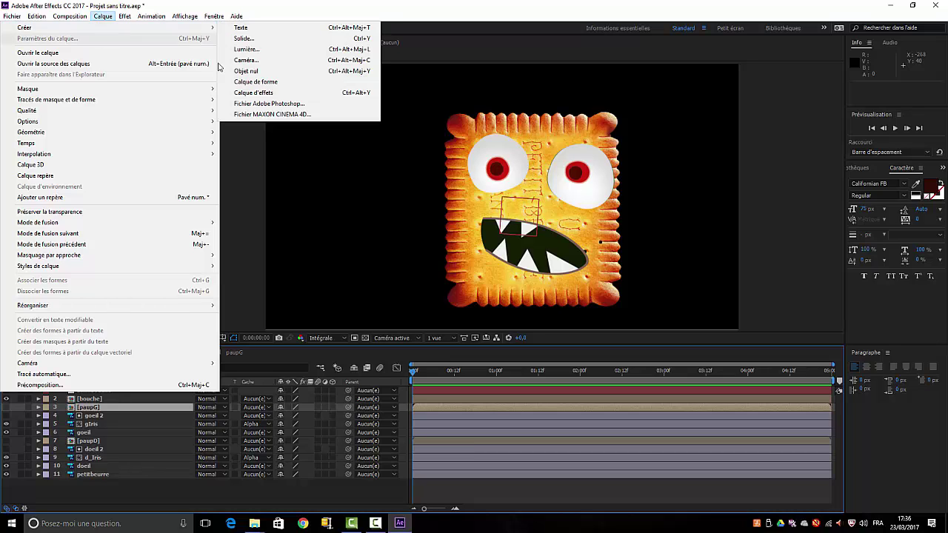
left_click(248, 71)
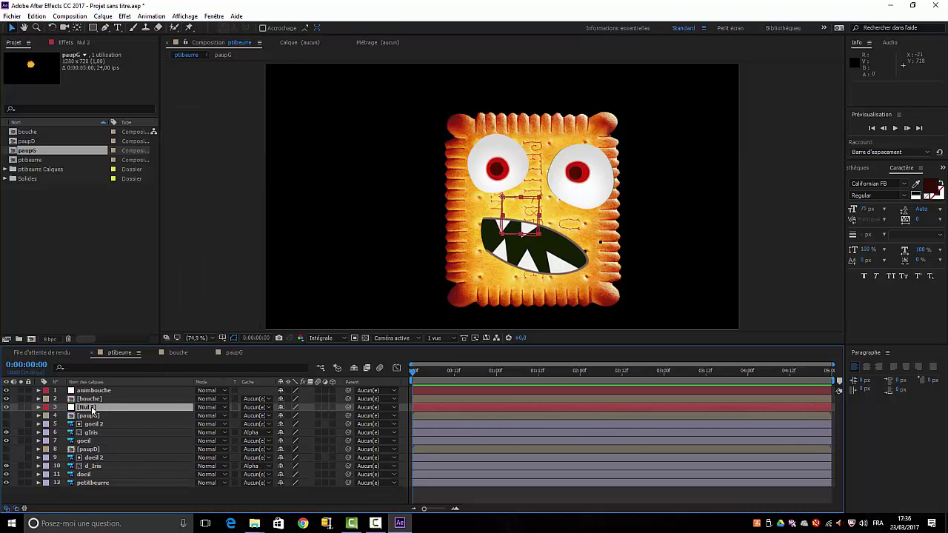
right_click(92, 409)
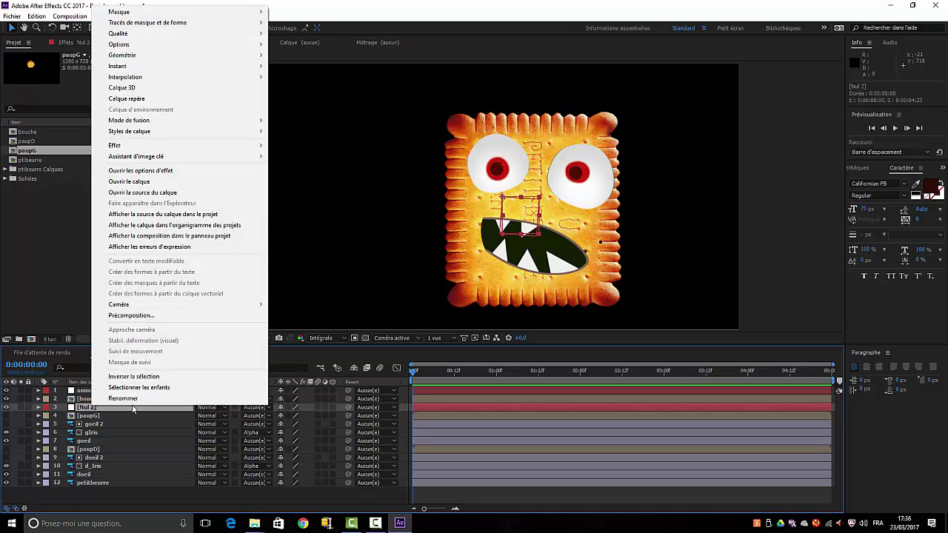
left_click(129, 391)
key("a")
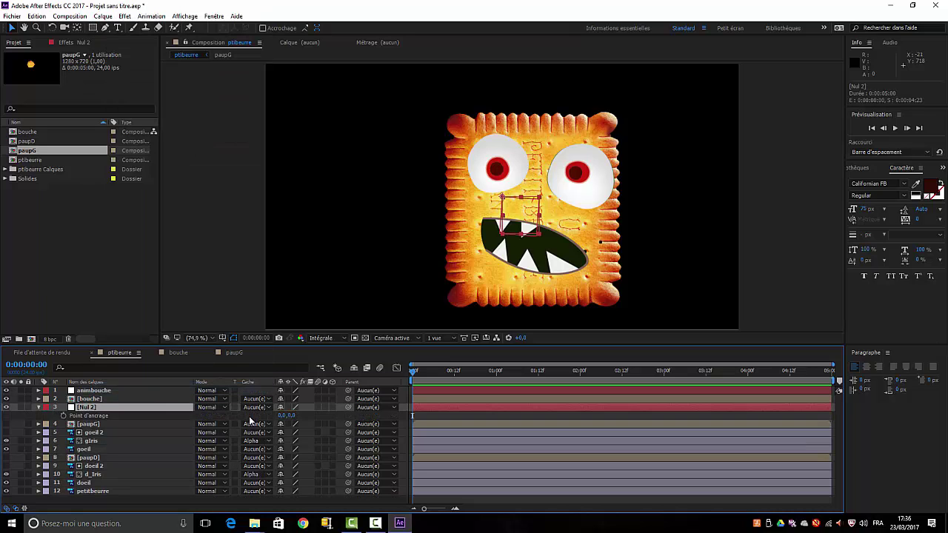
key("a")
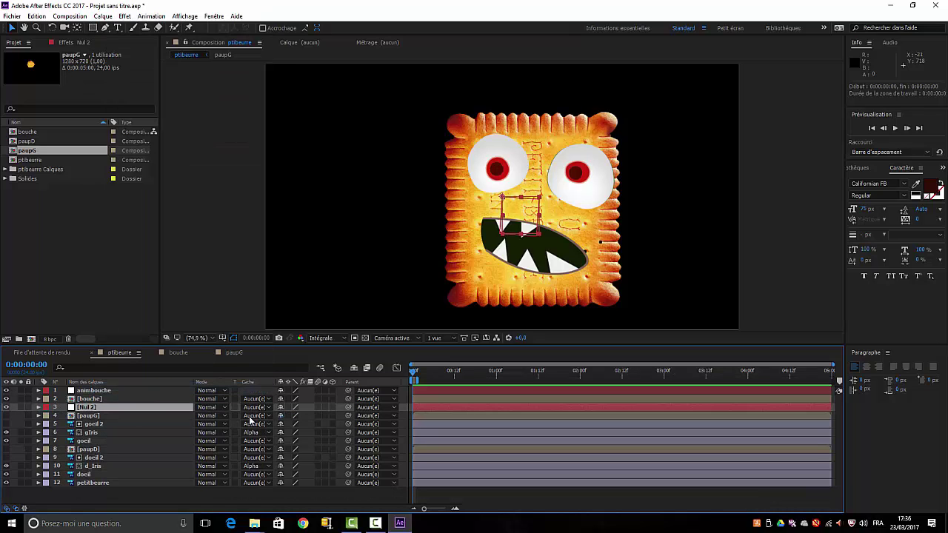
right_click(95, 413)
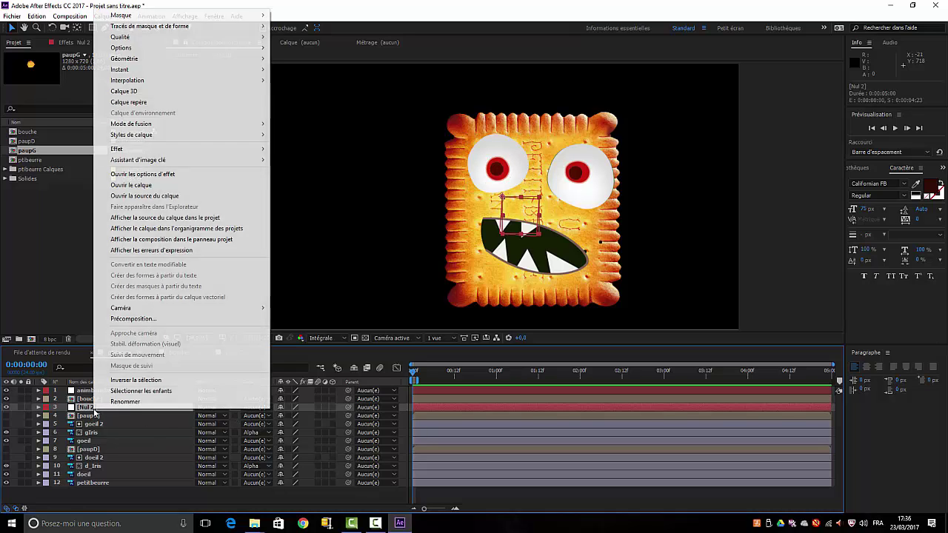
left_click(126, 403)
type("a")
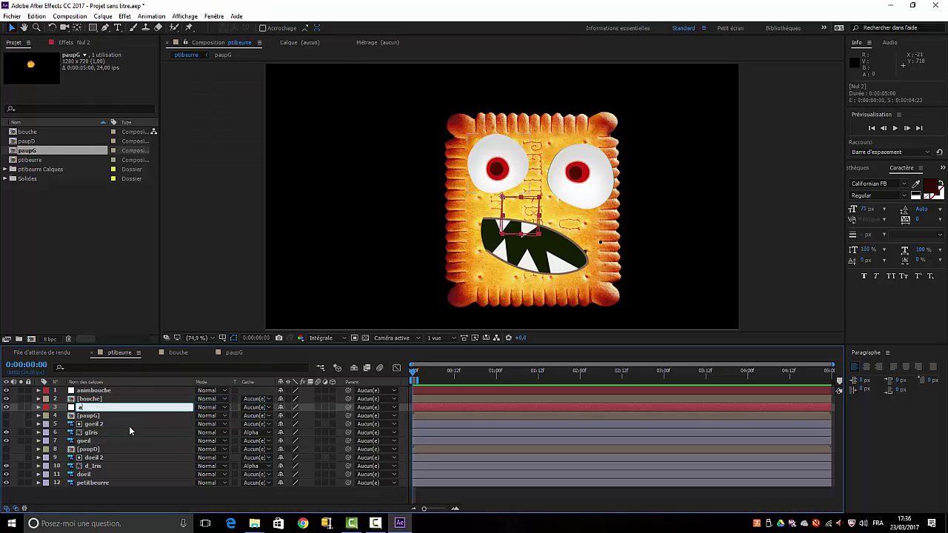
type("nimpopG")
key("Return")
- Show the animpopG null's Rotation property and enable time remapping on the paupG layer
key("r")
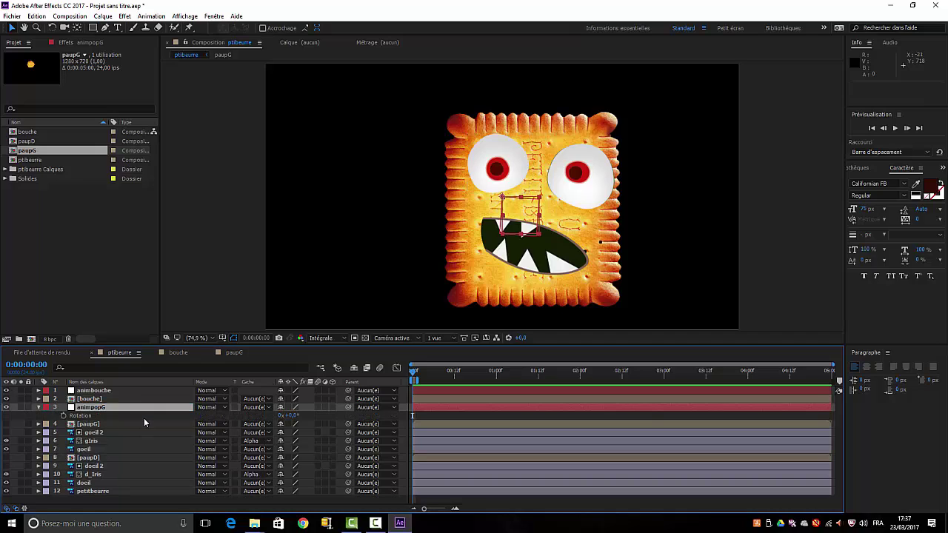
left_click(83, 425)
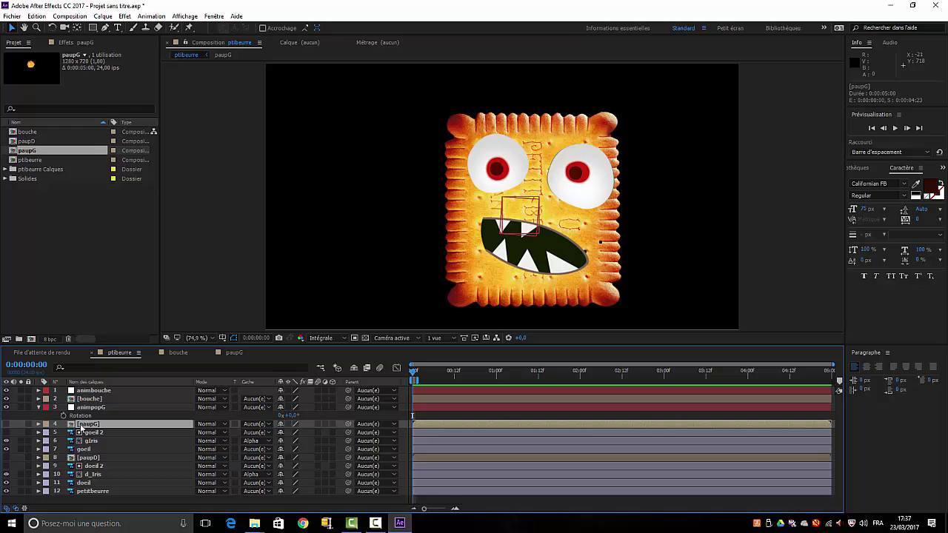
right_click(83, 427)
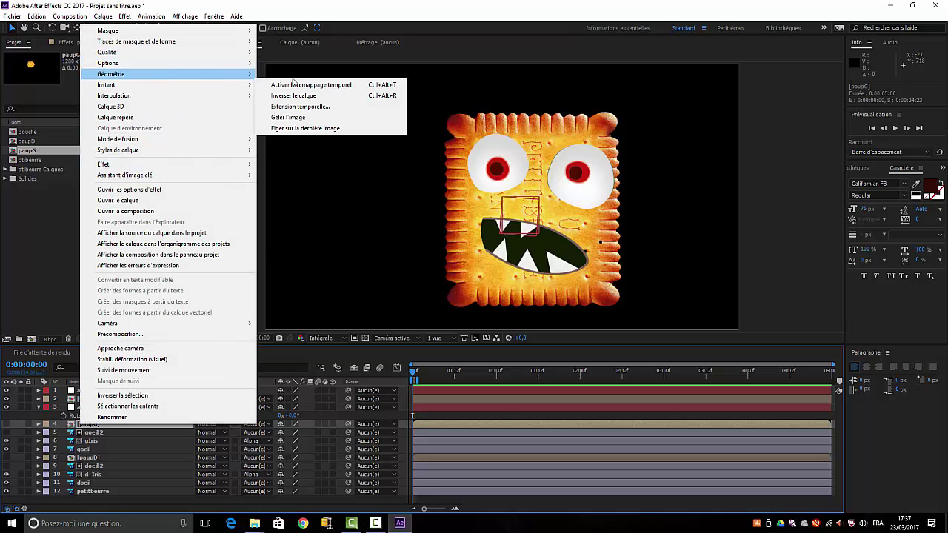
mouse_move(148, 85)
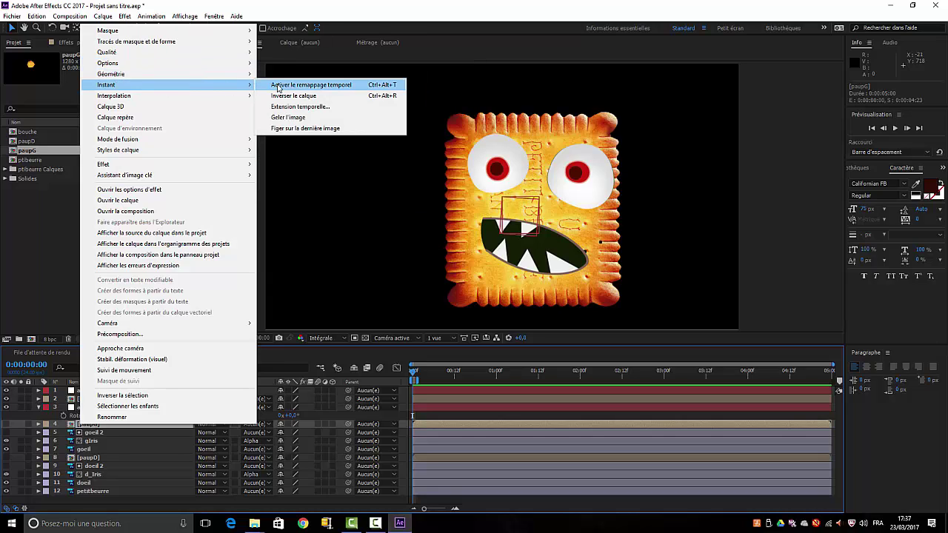
left_click(304, 84)
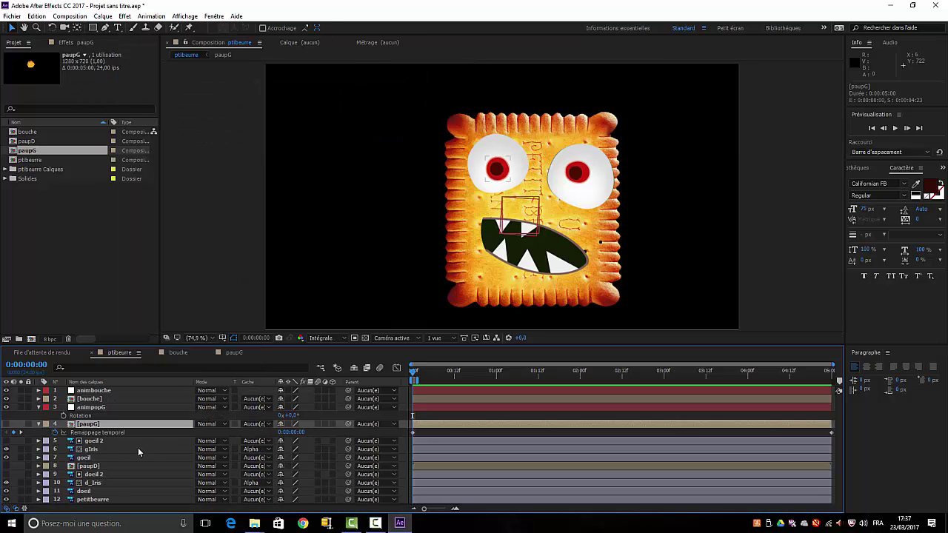
- Add an expression to paupG's time remapping that links it to animpopG's rotation divided by 23.97
left_click(56, 436, "alt")
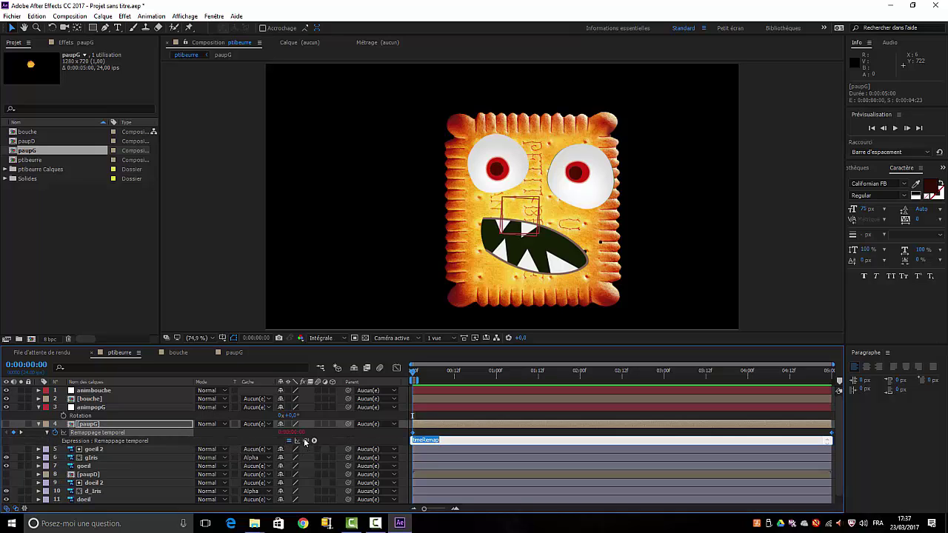
left_click_drag(305, 441, 77, 416)
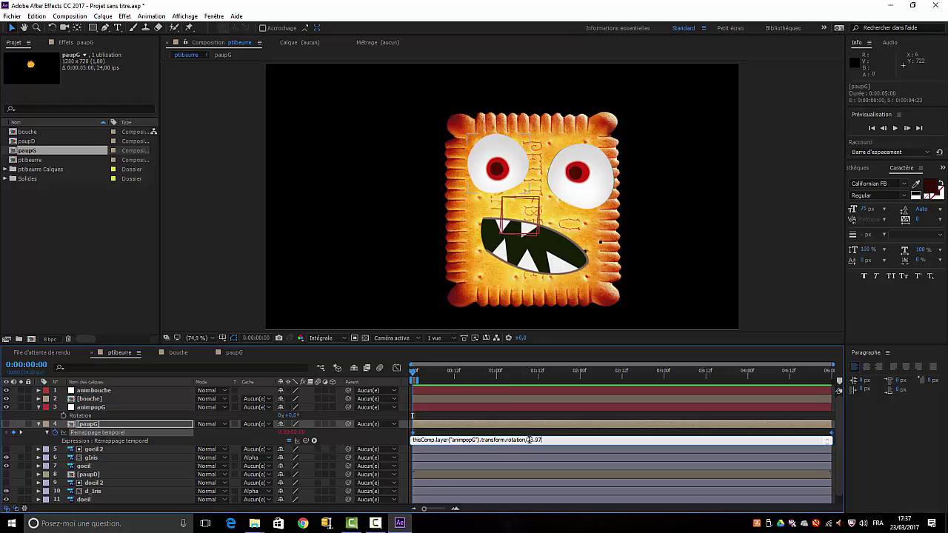
key("Return")
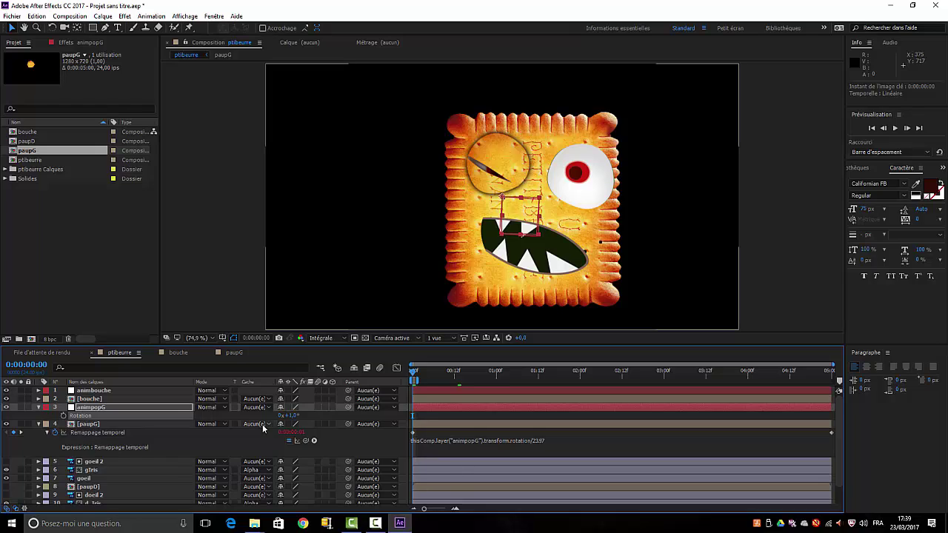
- Test the eyelid link by setting animpopG's rotation to 0°, 1° and finally 2°
left_click(295, 417)
type("0")
key("Return")
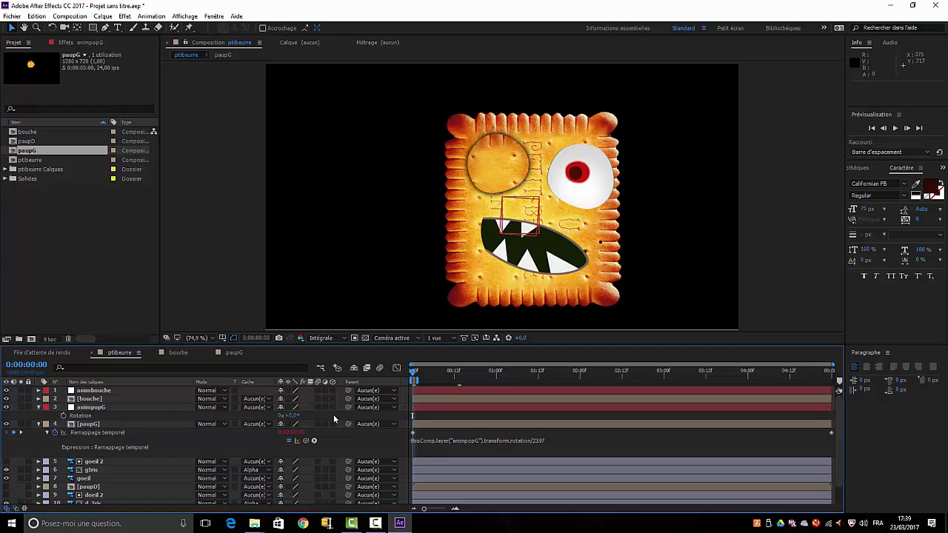
key("1")
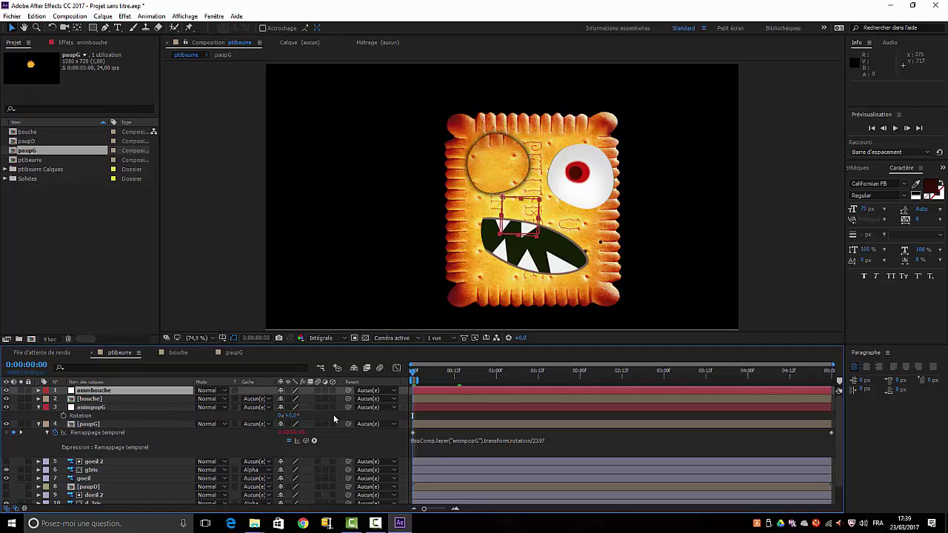
left_click(292, 415)
left_click(320, 417)
left_click(293, 415)
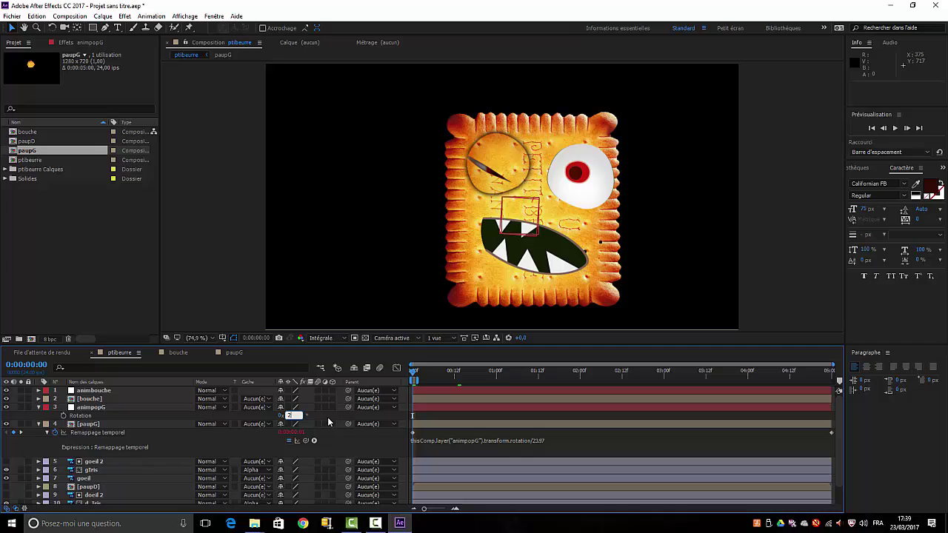
type("2")
left_click(328, 417)
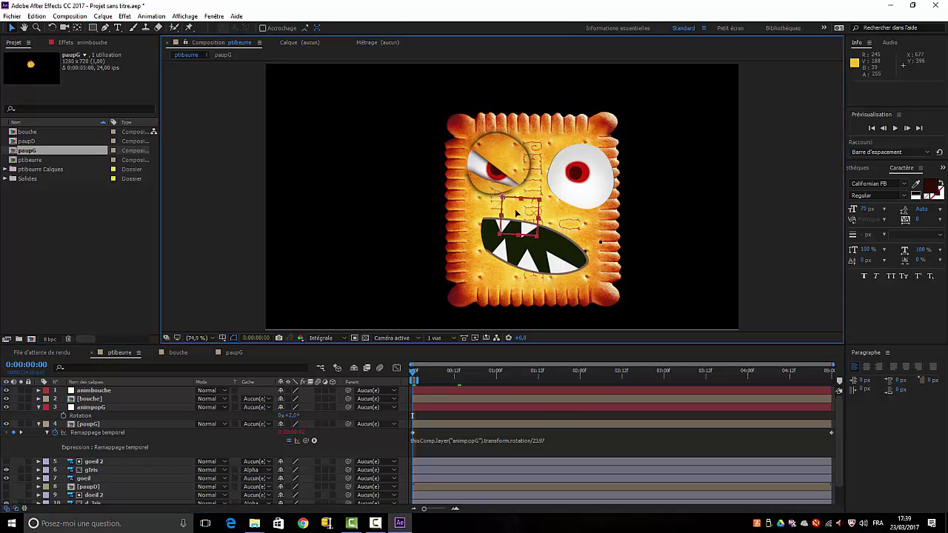
- Move the animbouche null off the biscuit into the frame's empty upper-left area, at about 71, 85
left_click_drag(518, 214, 314, 123)
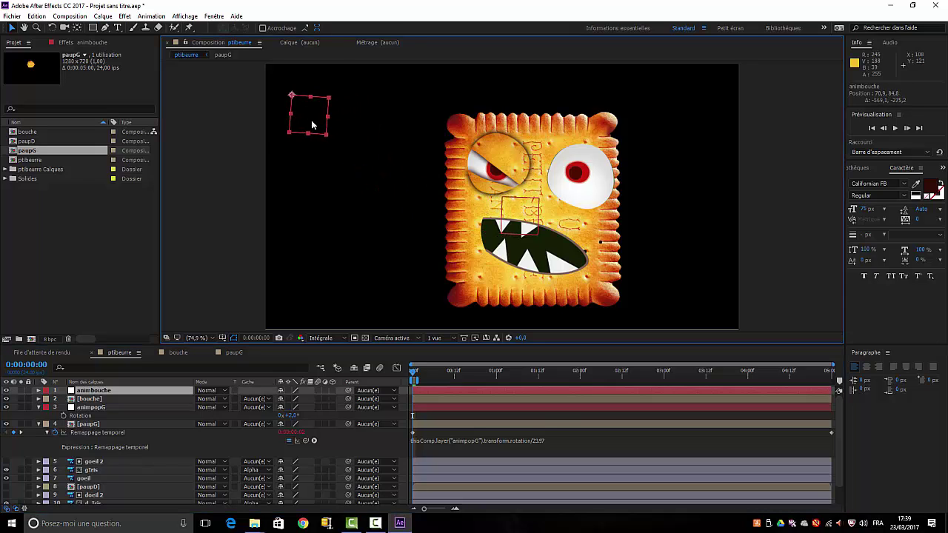
left_click(527, 219)
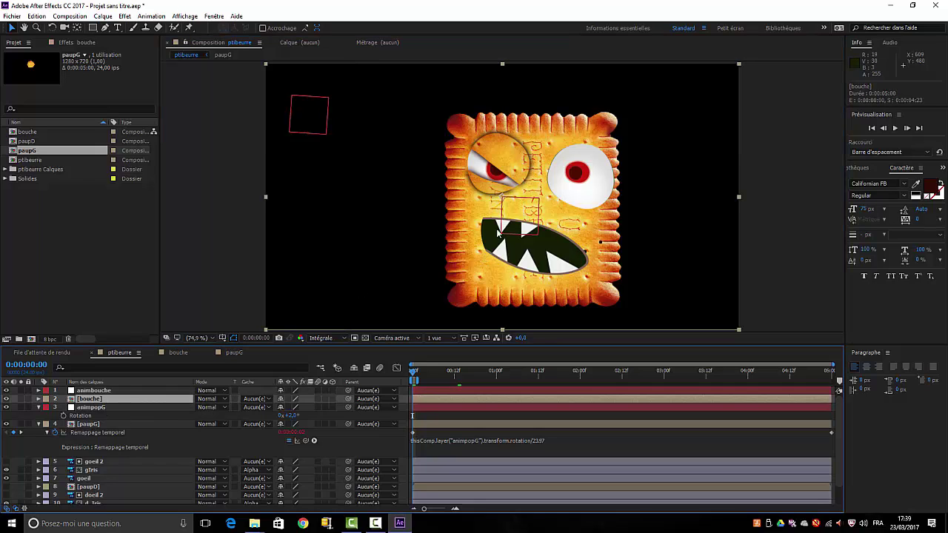
left_click_drag(526, 218, 331, 189)
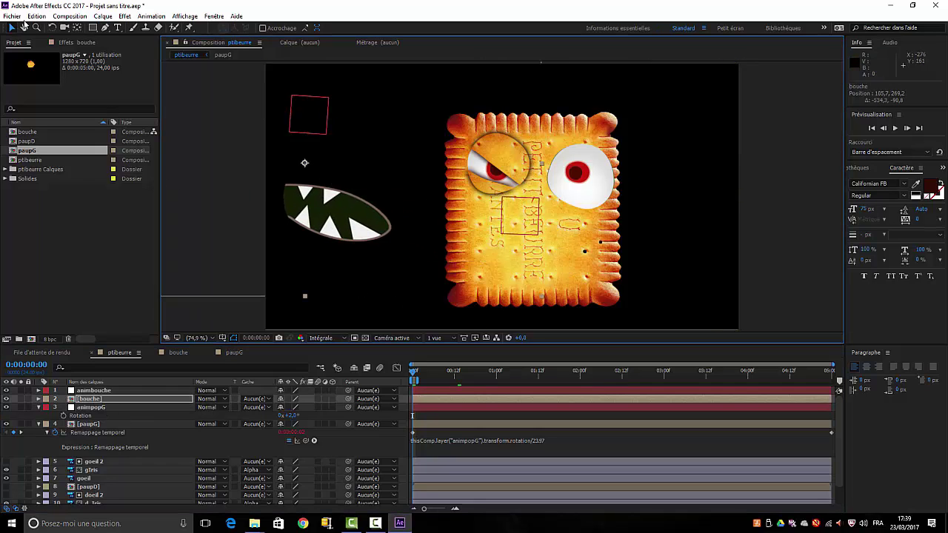
left_click(36, 17)
left_click(44, 28)
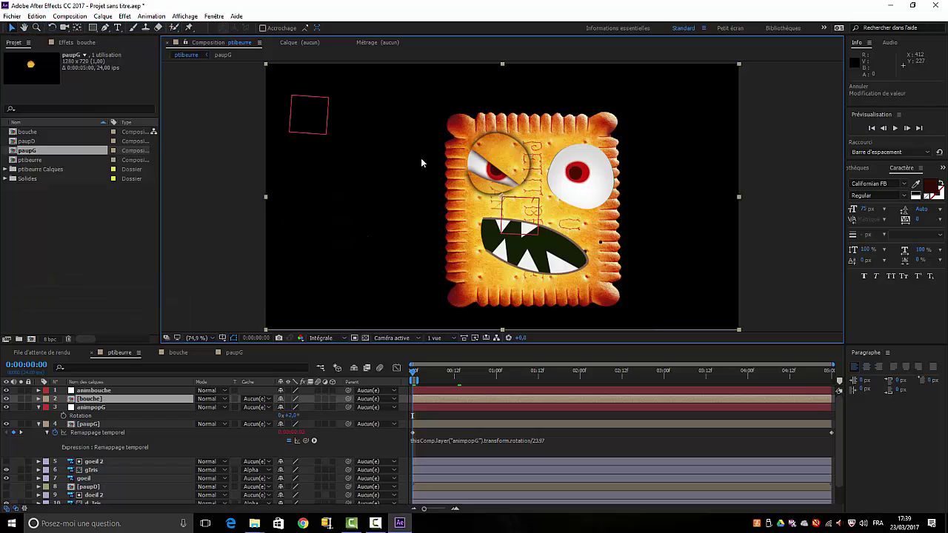
- Move the animpopG null below animbouche, scale it to about 47%, and reduce animbouche to about 56% by 49%
left_click(92, 408)
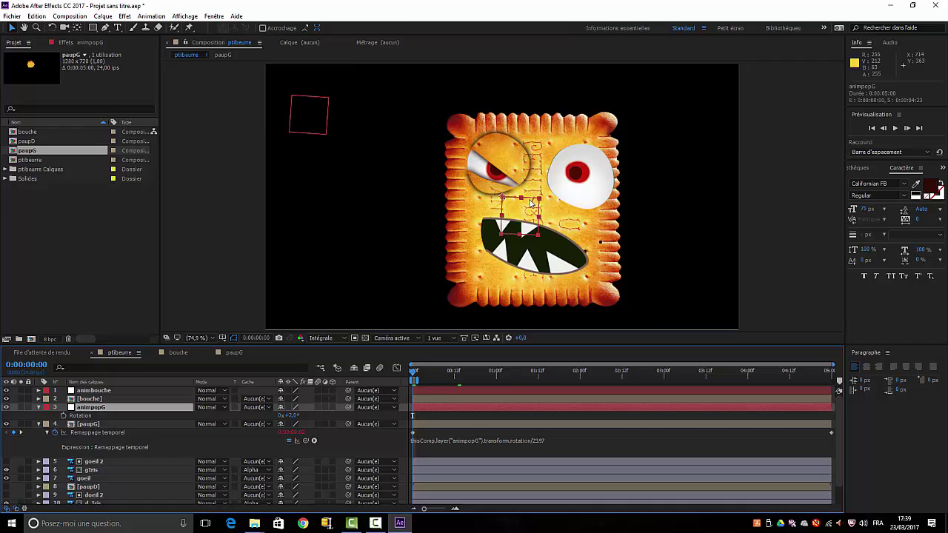
left_click_drag(528, 211, 302, 166)
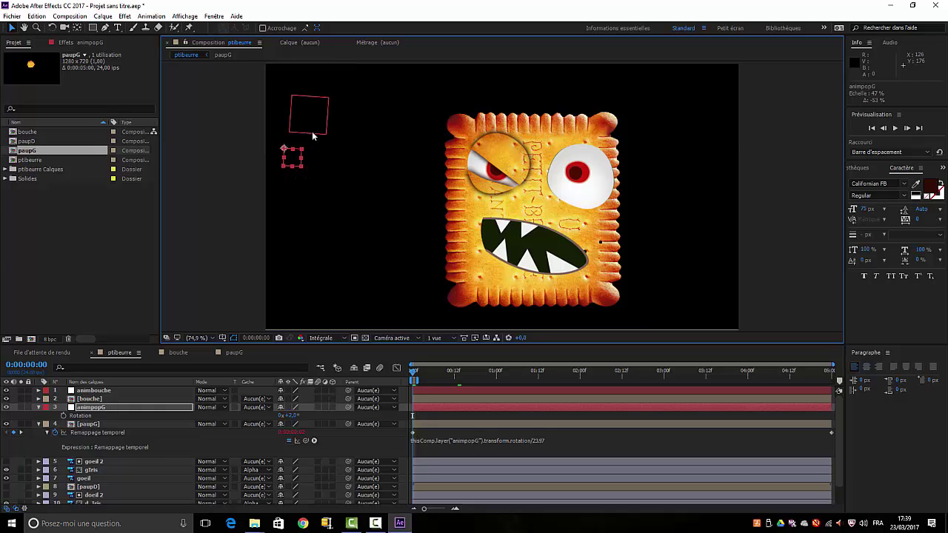
left_click(120, 400)
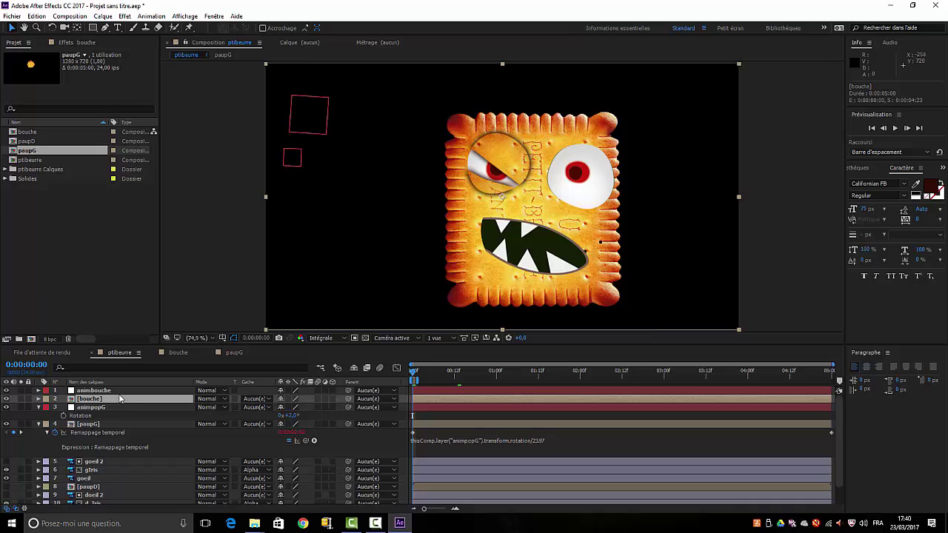
left_click(320, 136)
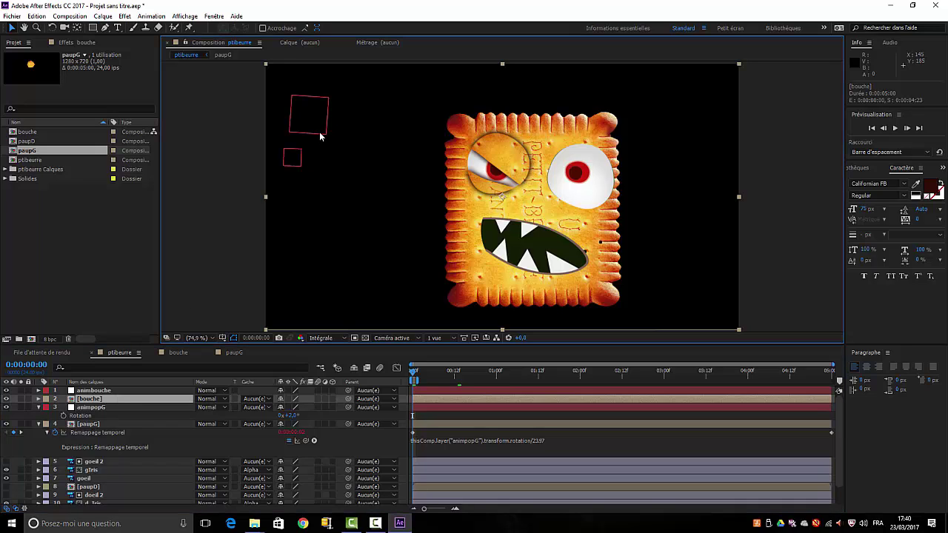
left_click(98, 400)
left_click(321, 135)
left_click(94, 390)
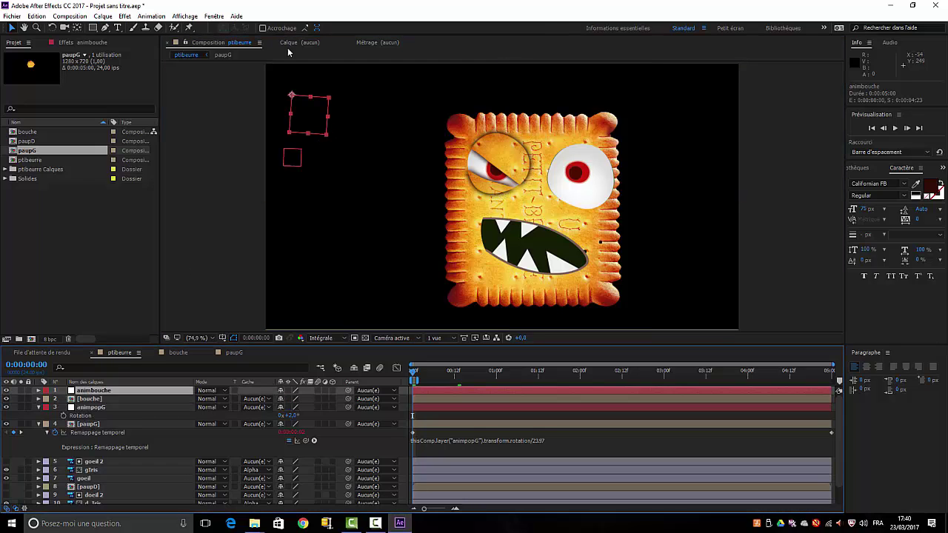
left_click_drag(326, 136, 312, 117)
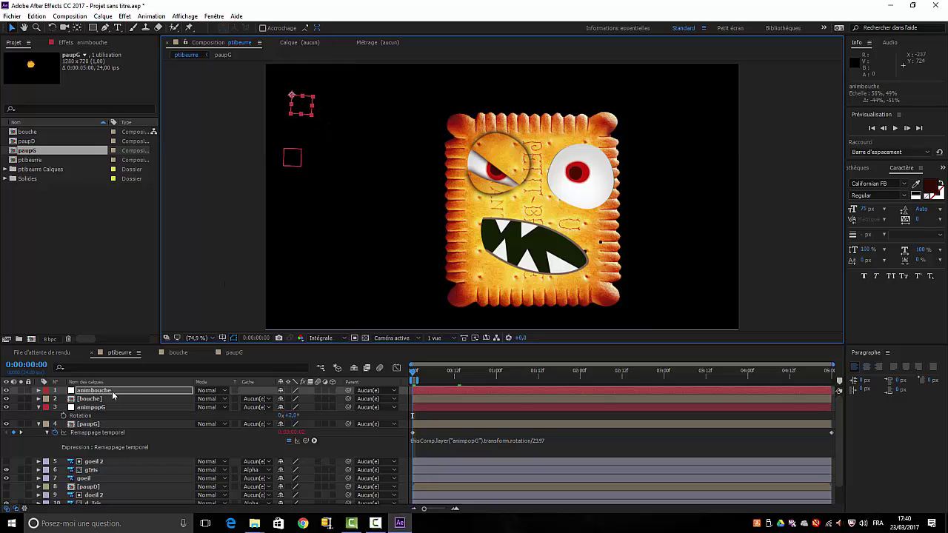
- Change the label colour of the animbouche and animpopG nulls to yellow (Jaune)
left_click(46, 391)
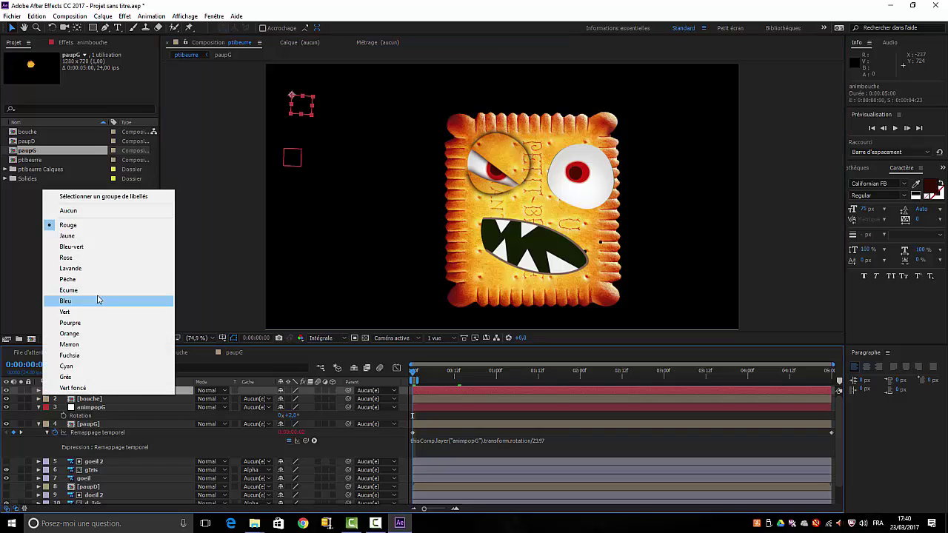
left_click(75, 282)
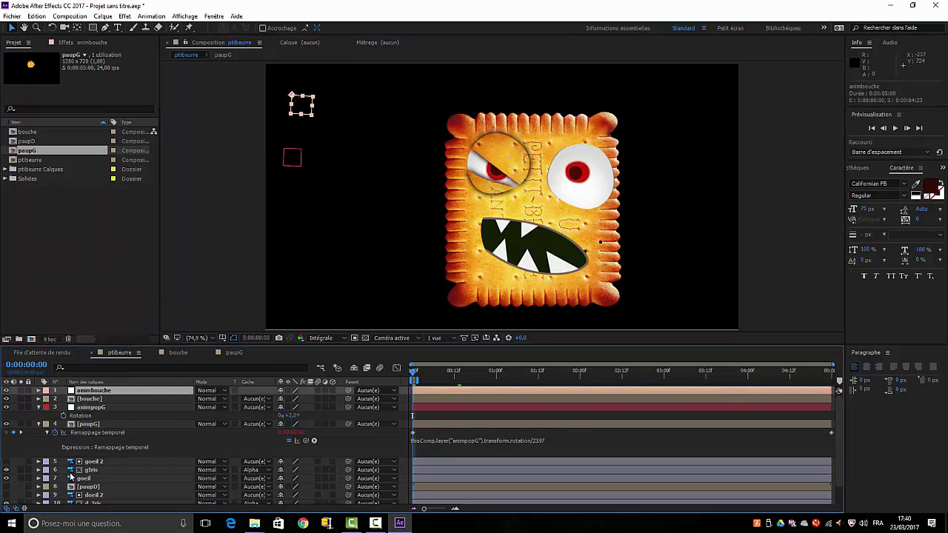
left_click(44, 391)
left_click(79, 236)
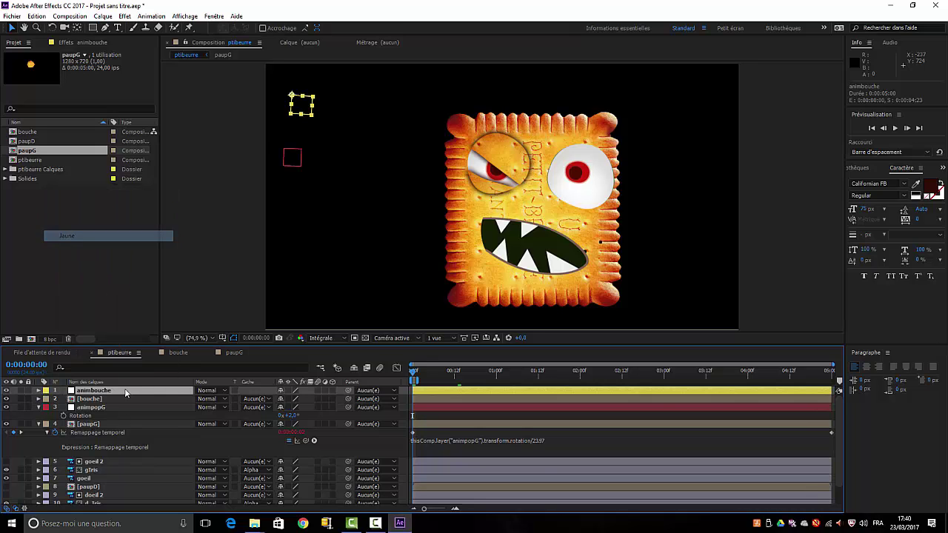
left_click(45, 408)
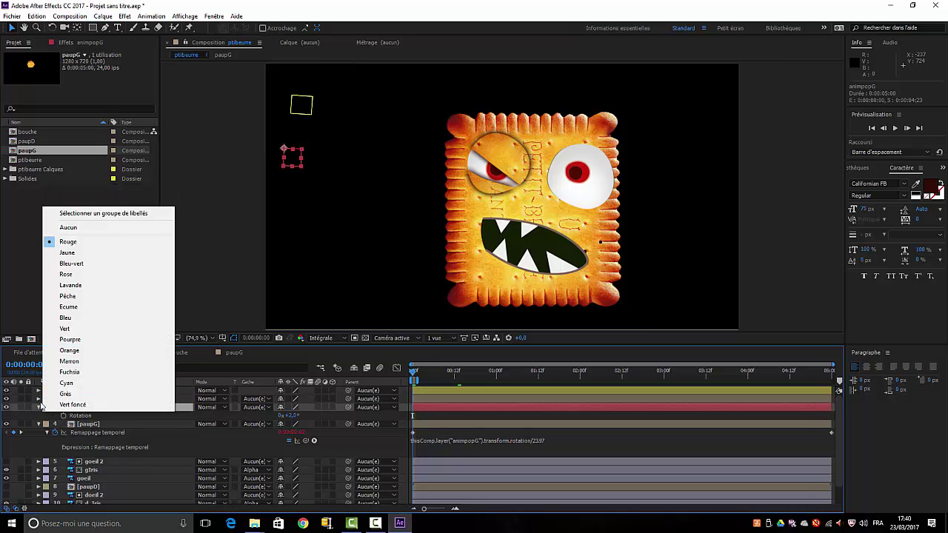
left_click(74, 253)
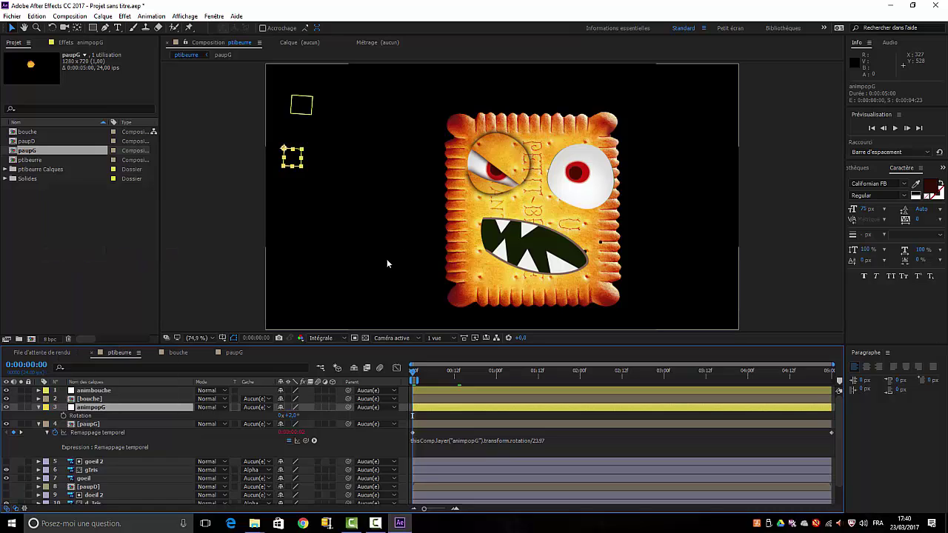
- Collapse the animpopG and paupG layer properties and select the paupD layer
left_click(39, 408)
left_click(38, 415)
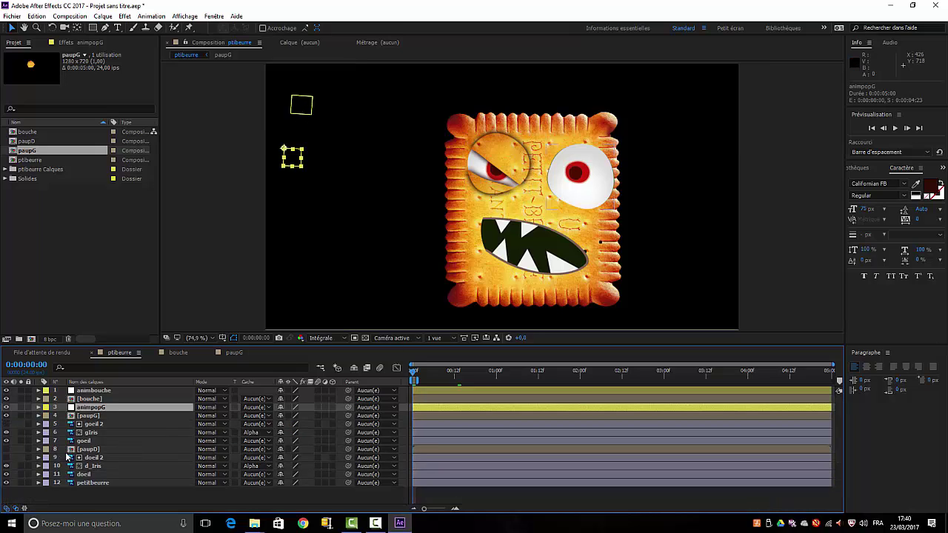
left_click(88, 449)
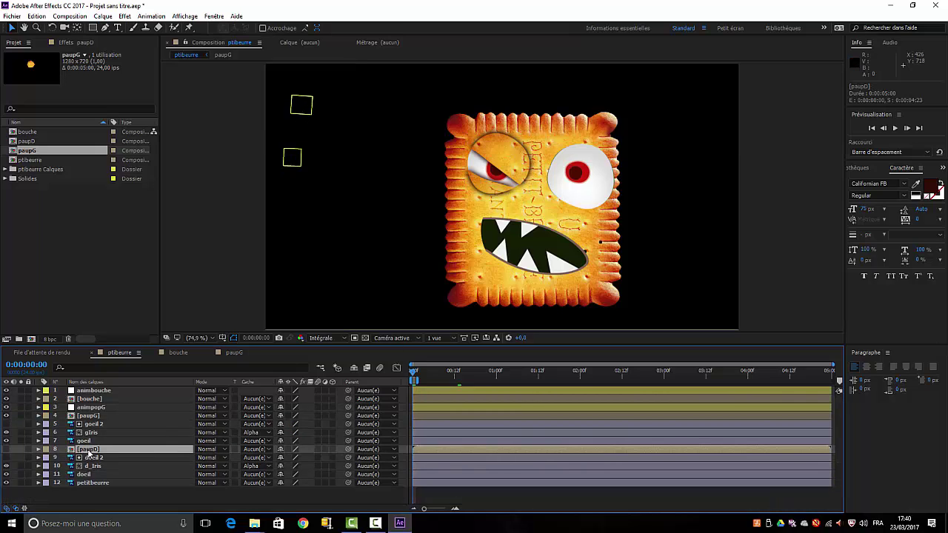